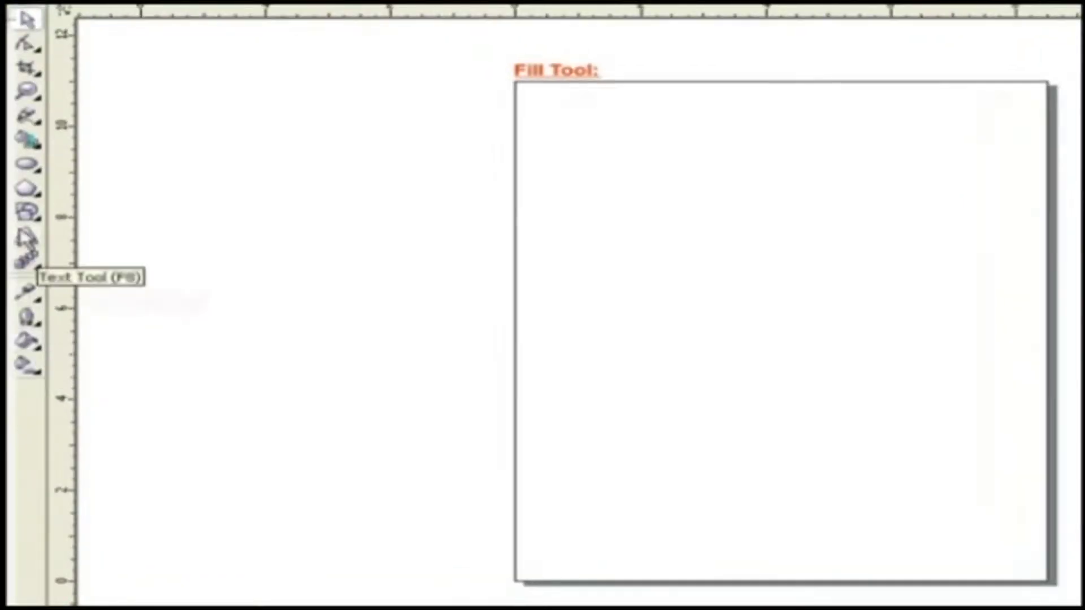
Drag out an octagon near the middle of the page with the Polygon tool
{"action": "left_click", "coordinate": [26, 188]}
{"action": "left_click_drag", "start_coordinate": [609, 180], "coordinate": [878, 387]}
Choose an orange colour in the Uniform Fill dialog and apply it to the octagon
{"action": "left_click", "coordinate": [37, 339]}
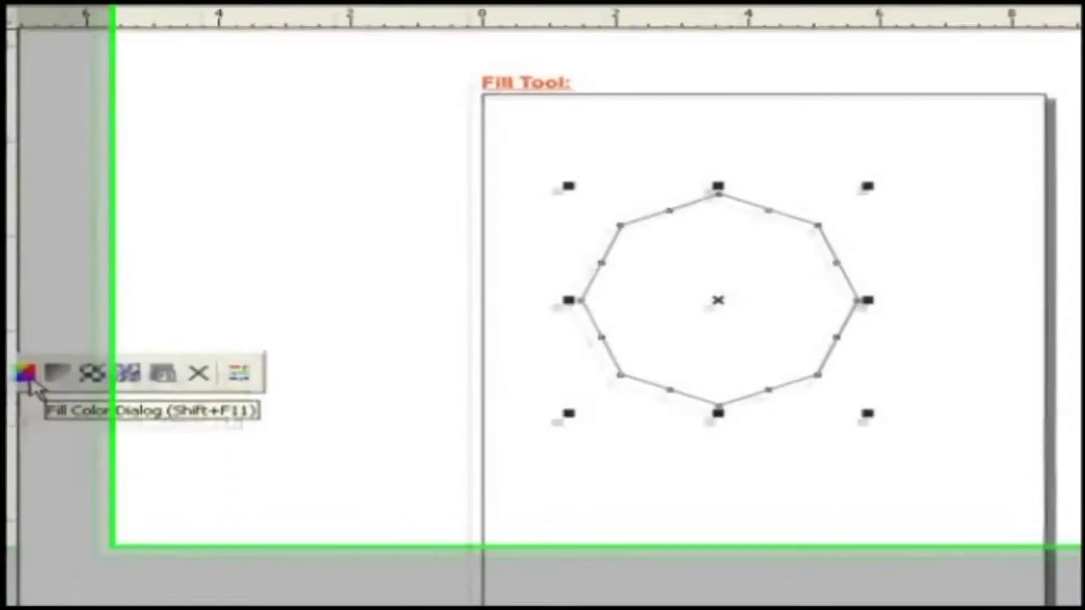
{"action": "left_click", "coordinate": [80, 349]}
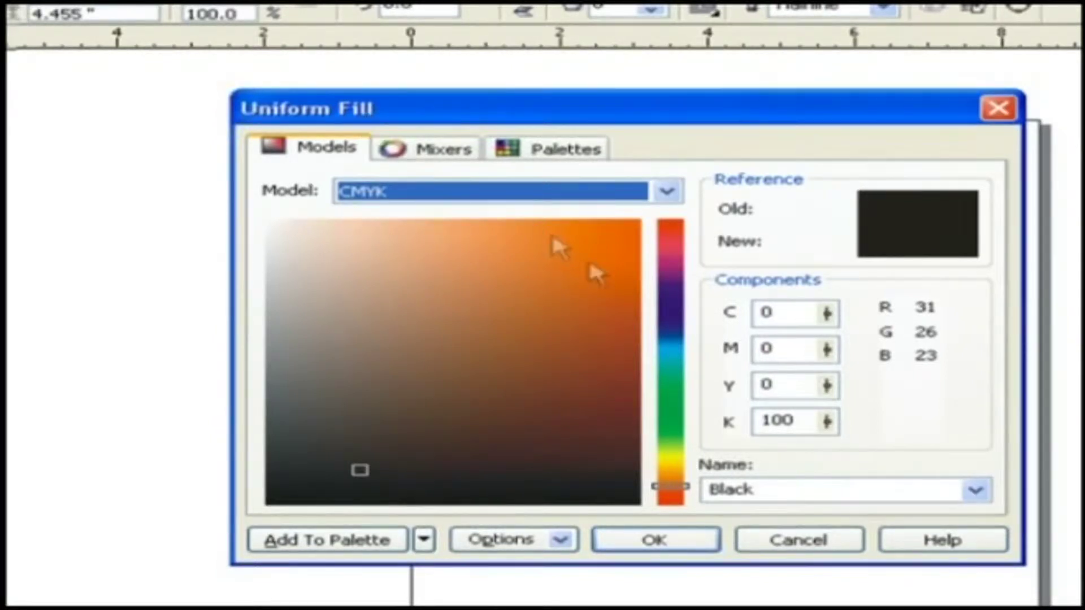
{"action": "left_click_drag", "start_coordinate": [588, 255], "coordinate": [621, 231]}
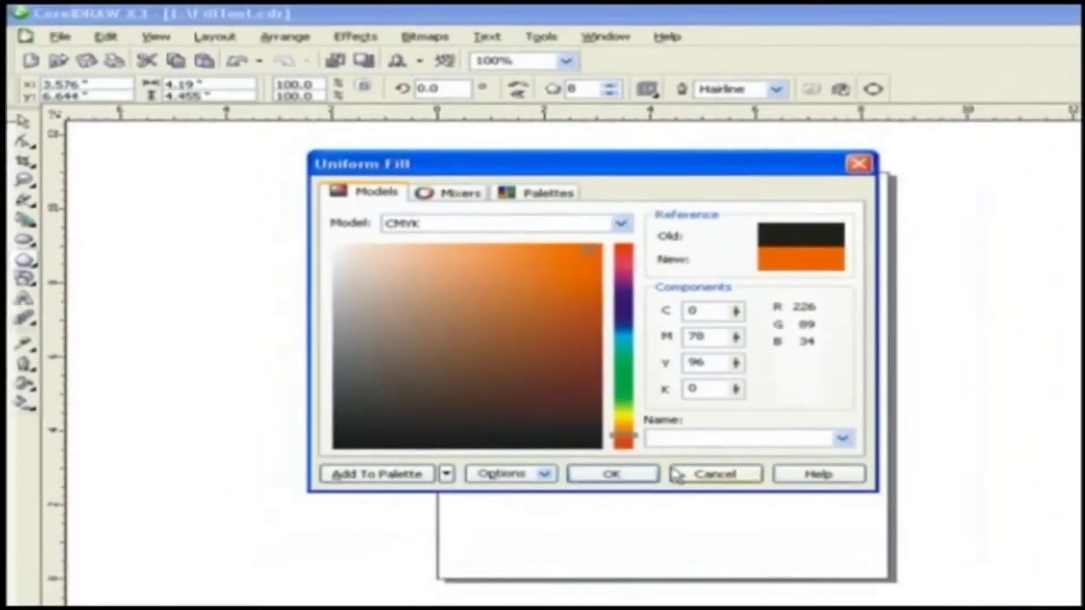
{"action": "left_click", "coordinate": [692, 539]}
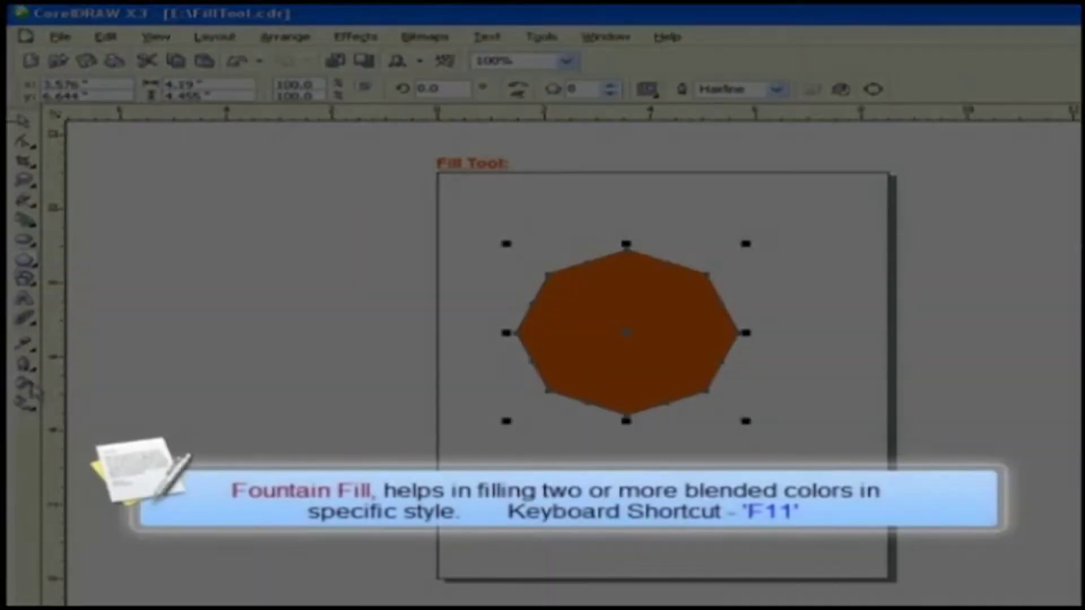
Apply a Square fountain fill with a 20° angle and 5% edge pad to the octagon
{"action": "left_click", "coordinate": [28, 388]}
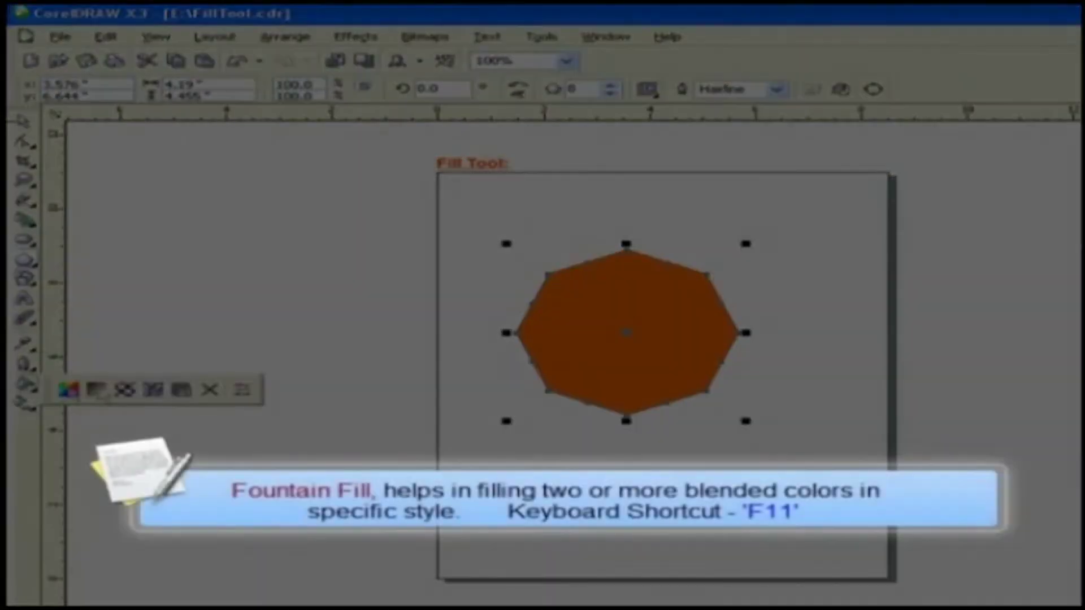
{"action": "left_click", "coordinate": [101, 390]}
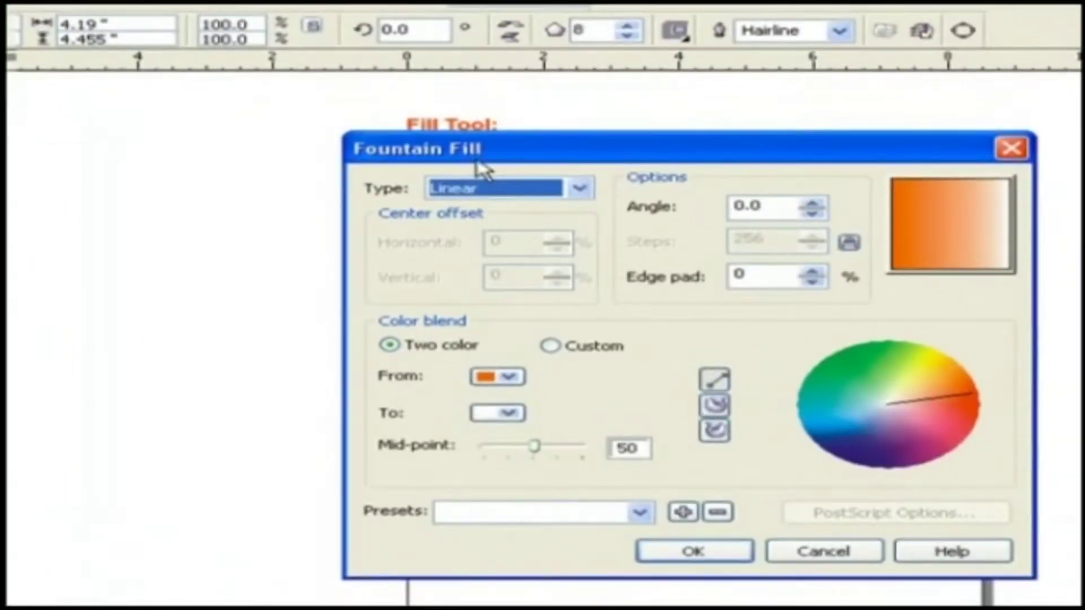
{"action": "left_click", "coordinate": [578, 188]}
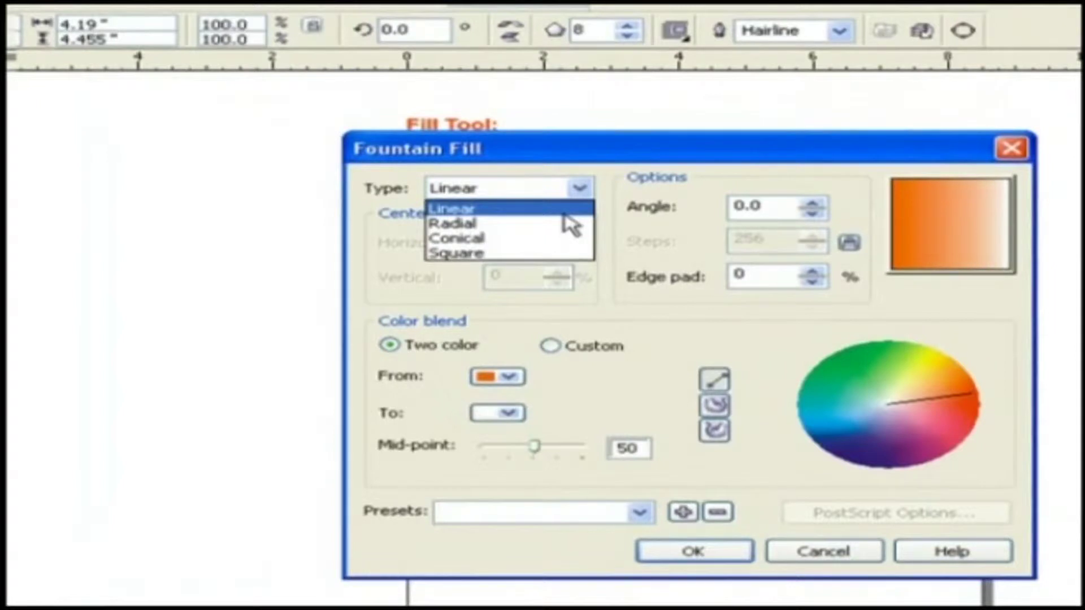
{"action": "left_click", "coordinate": [567, 253]}
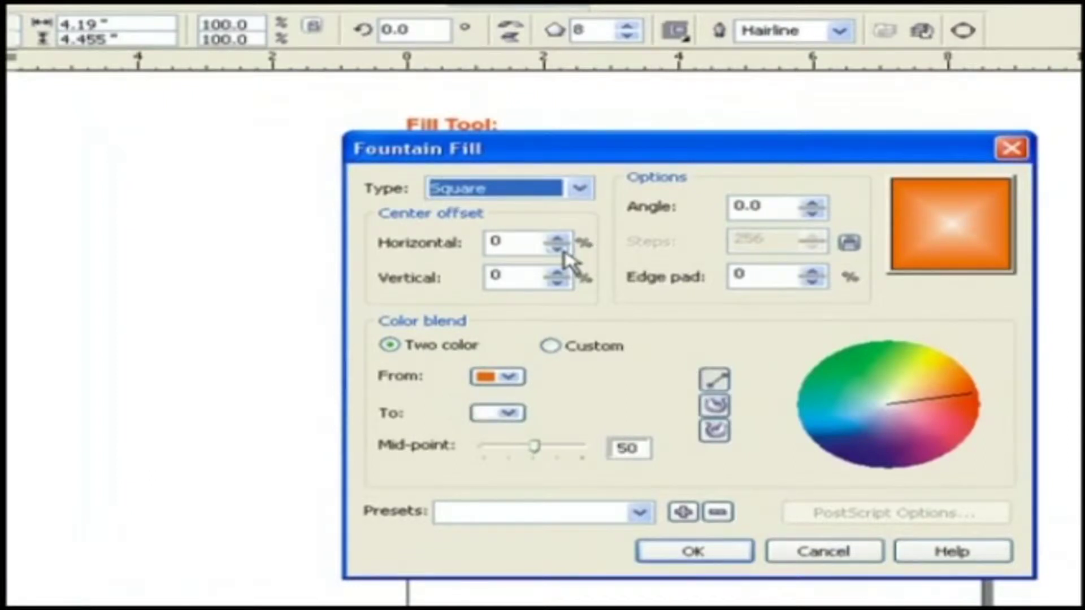
{"action": "left_click", "coordinate": [814, 205]}
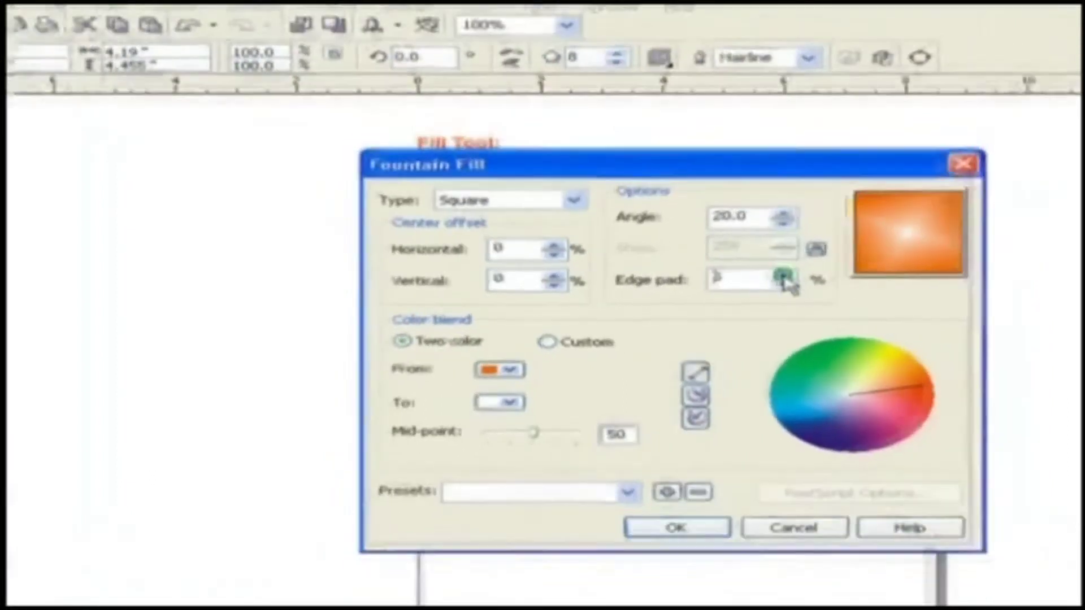
{"action": "left_click", "coordinate": [814, 271]}
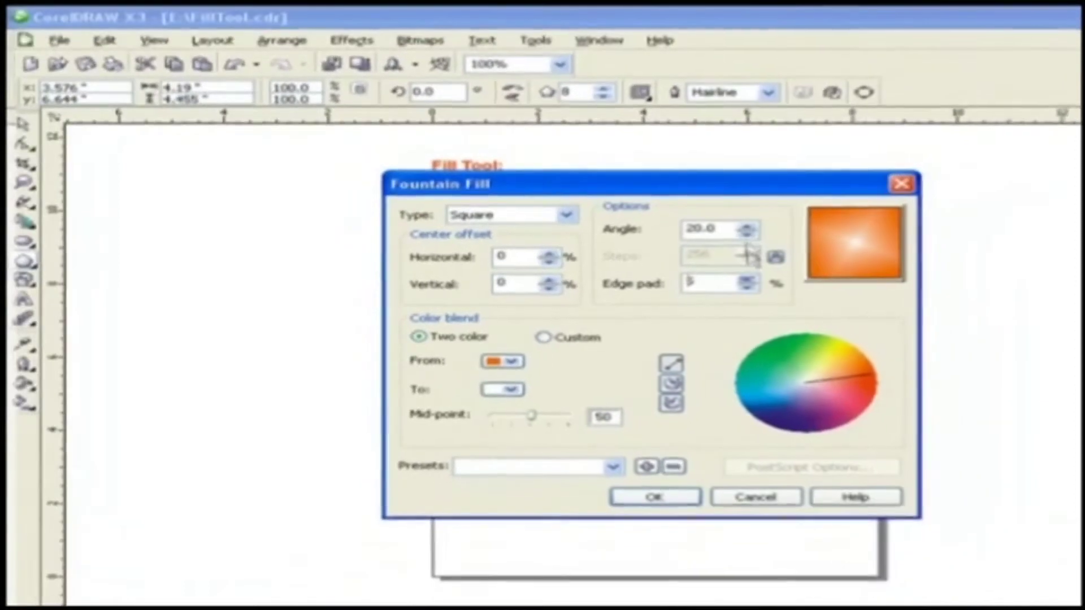
{"action": "left_click", "coordinate": [686, 500]}
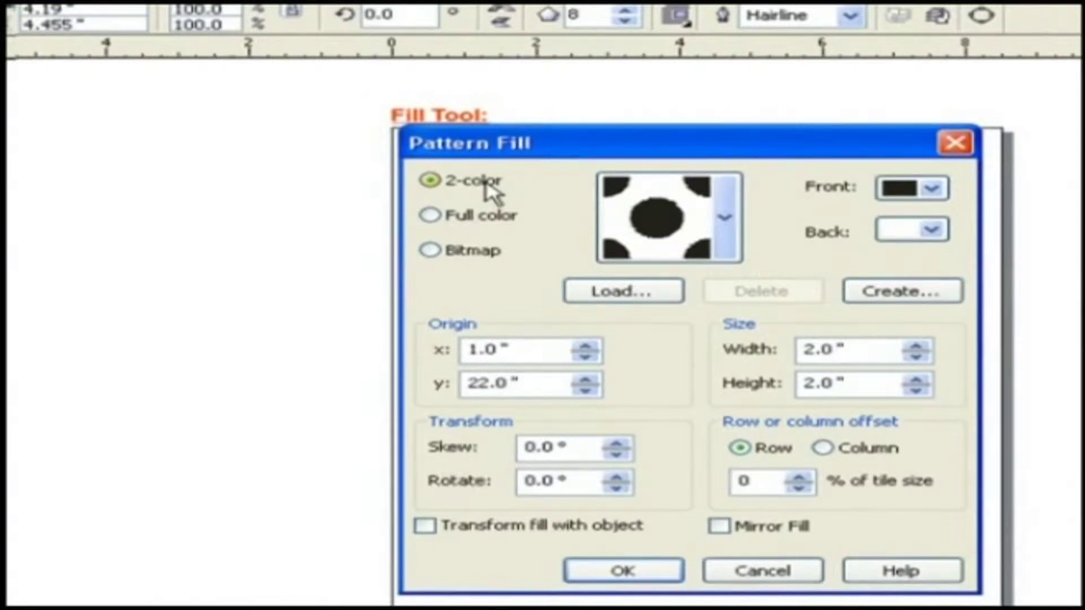
Try a different two-colour pattern with a teal foreground and salmon pink background
{"action": "left_click", "coordinate": [932, 188]}
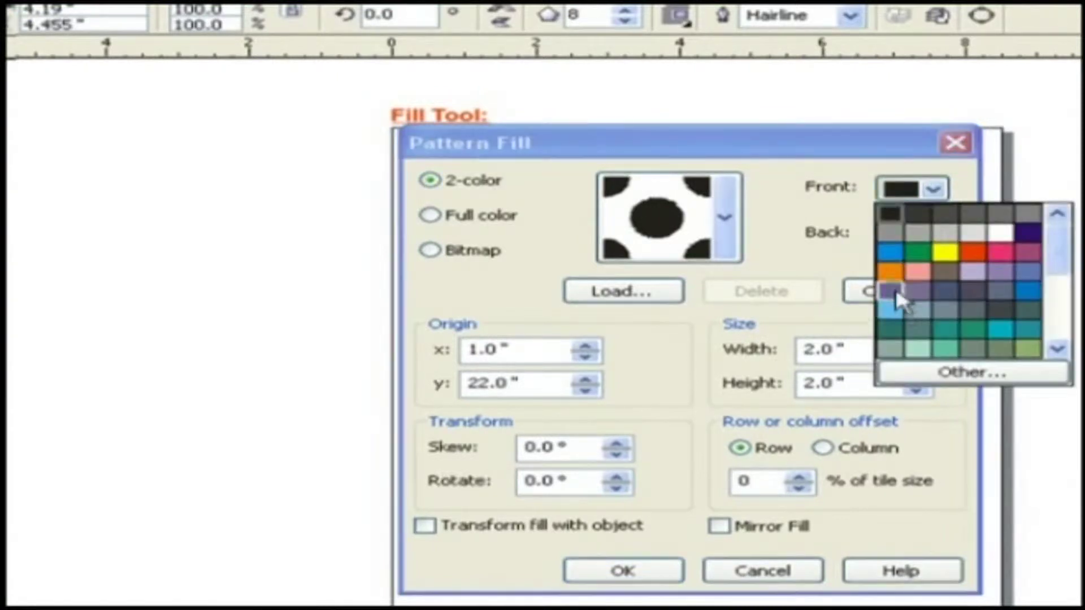
{"action": "left_click", "coordinate": [896, 288]}
{"action": "left_click", "coordinate": [933, 189]}
{"action": "left_click", "coordinate": [998, 252]}
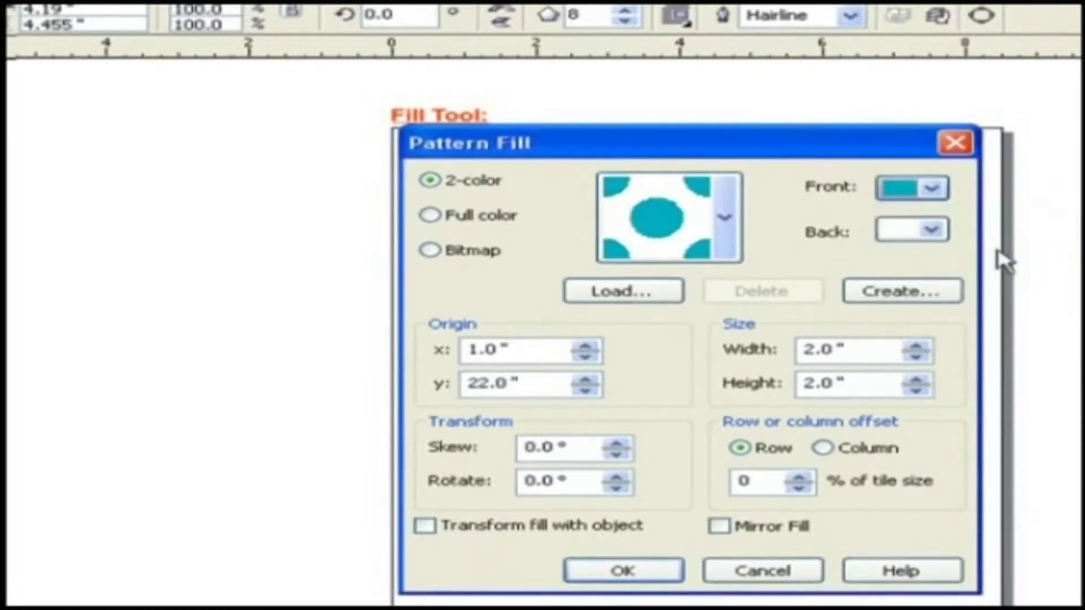
{"action": "left_click", "coordinate": [935, 230]}
{"action": "left_click", "coordinate": [938, 269]}
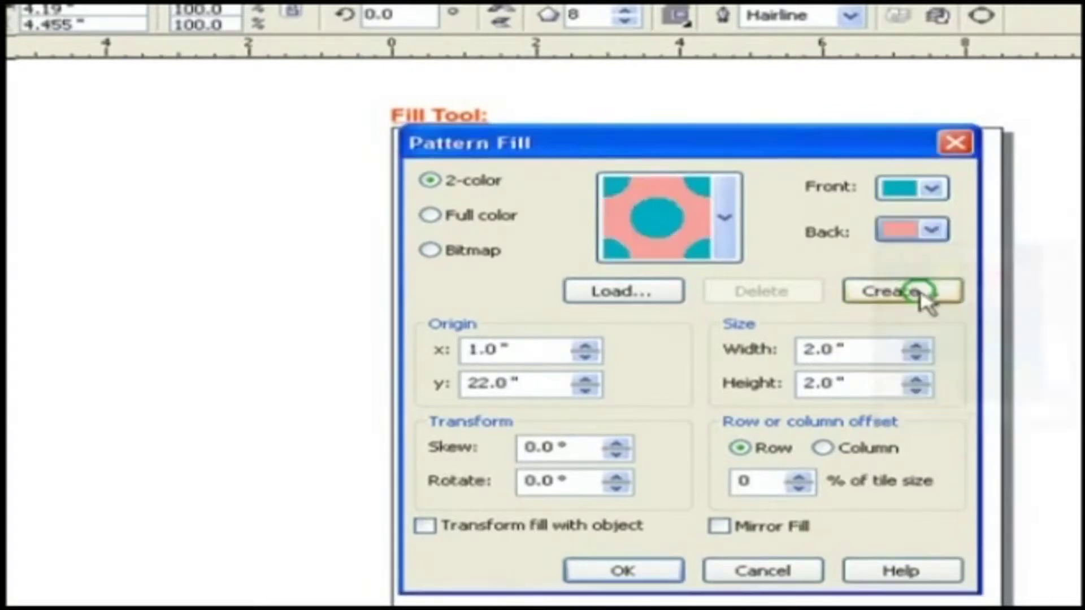
{"action": "left_click", "coordinate": [723, 223]}
{"action": "left_click", "coordinate": [799, 294]}
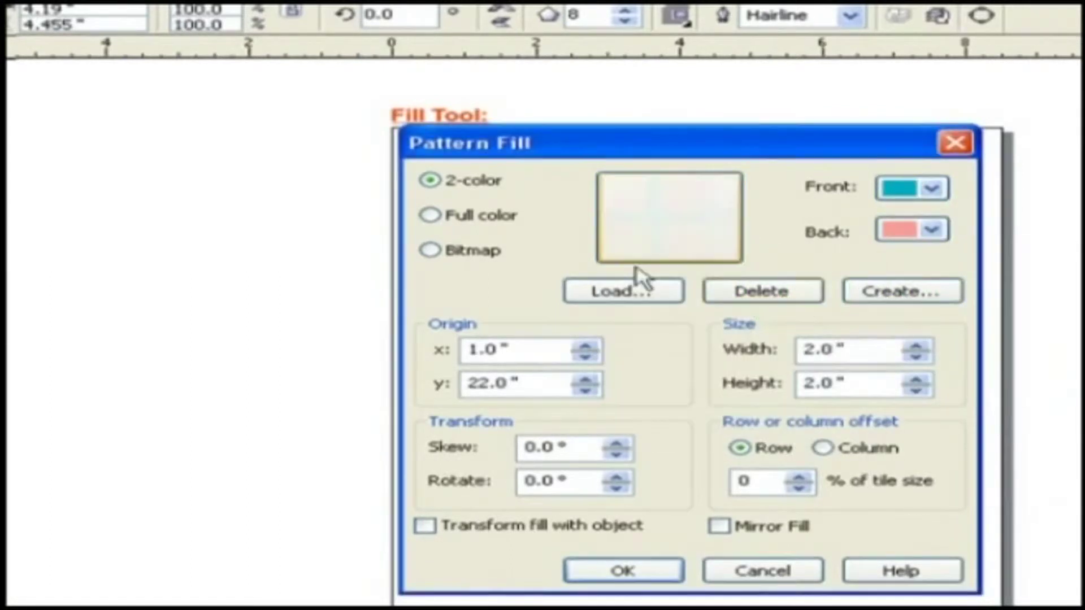
Preview a blue full-colour pattern instead
{"action": "left_click", "coordinate": [486, 221]}
{"action": "left_click", "coordinate": [725, 238]}
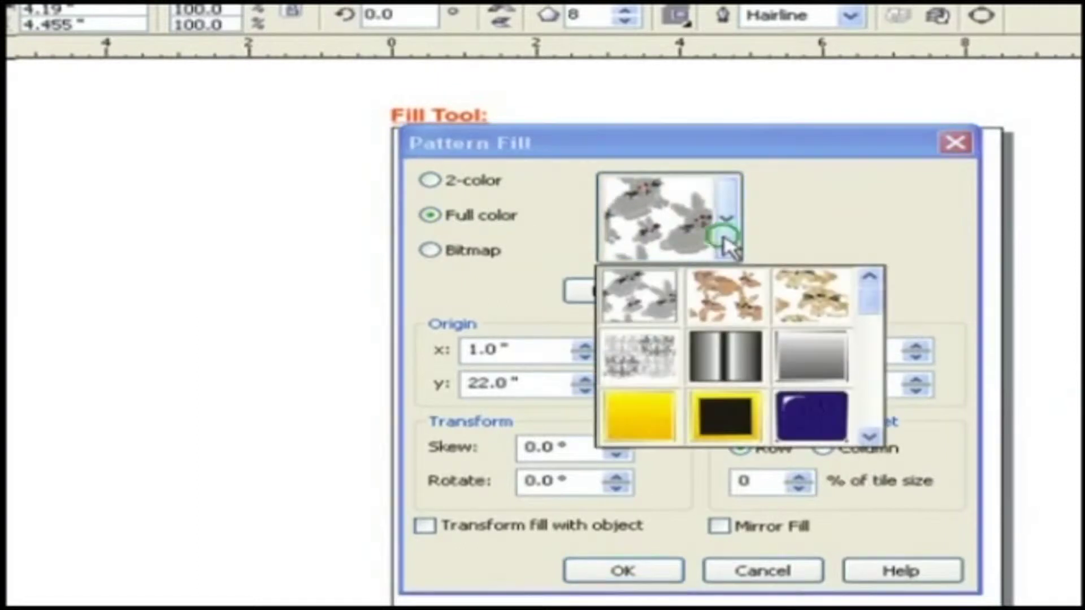
{"action": "left_click", "coordinate": [636, 356]}
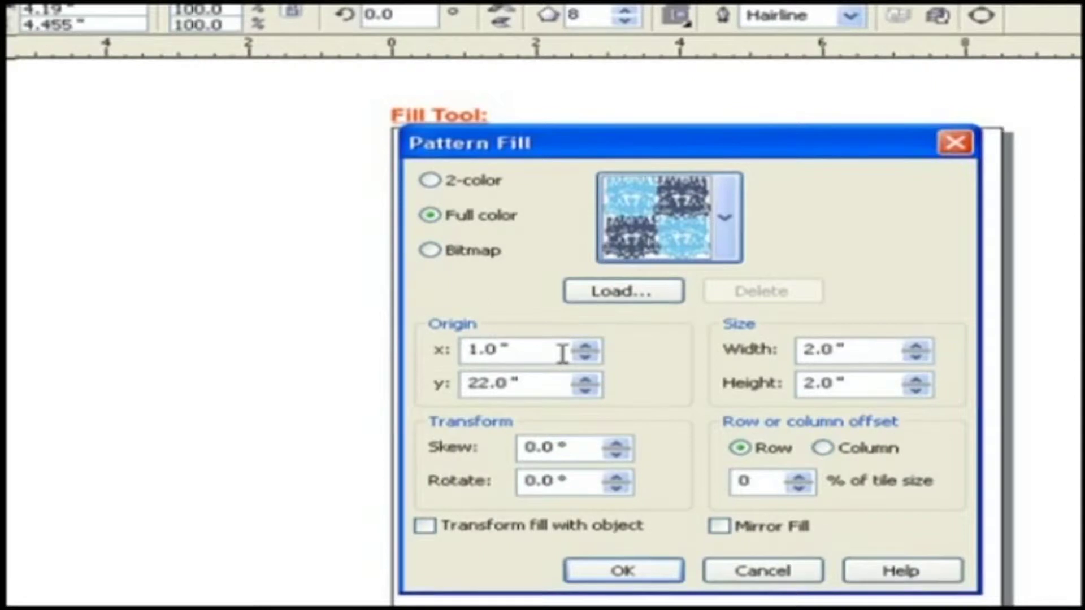
Switch to a bitmap pattern with origin x 26.0", width 2.34", skew 89° and rotation 95°
{"action": "left_click", "coordinate": [461, 255]}
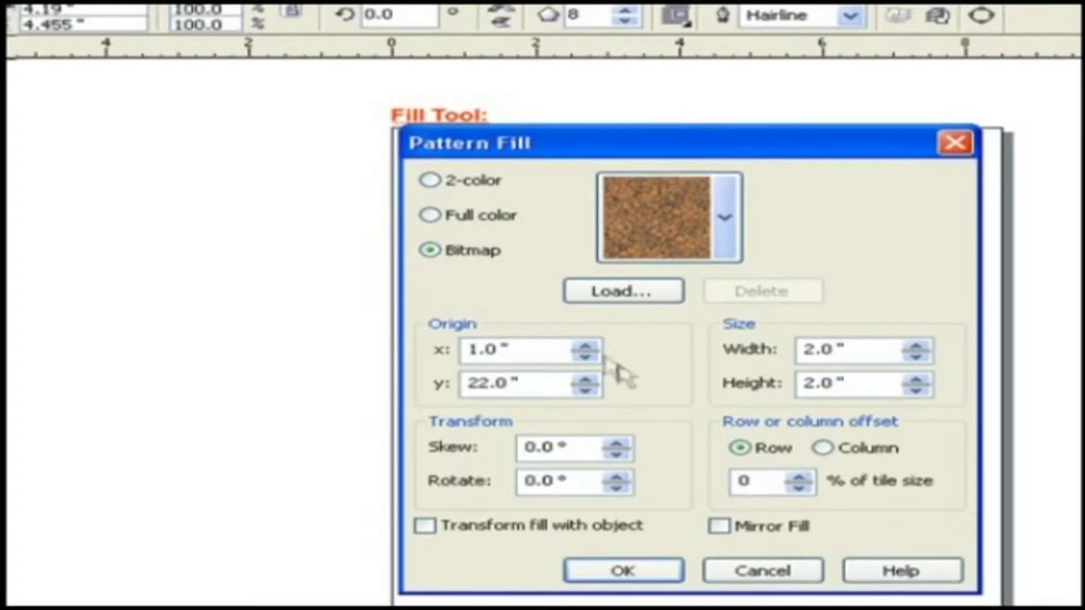
{"action": "left_click", "coordinate": [586, 344]}
{"action": "left_click_drag", "start_coordinate": [588, 332], "coordinate": [588, 317]}
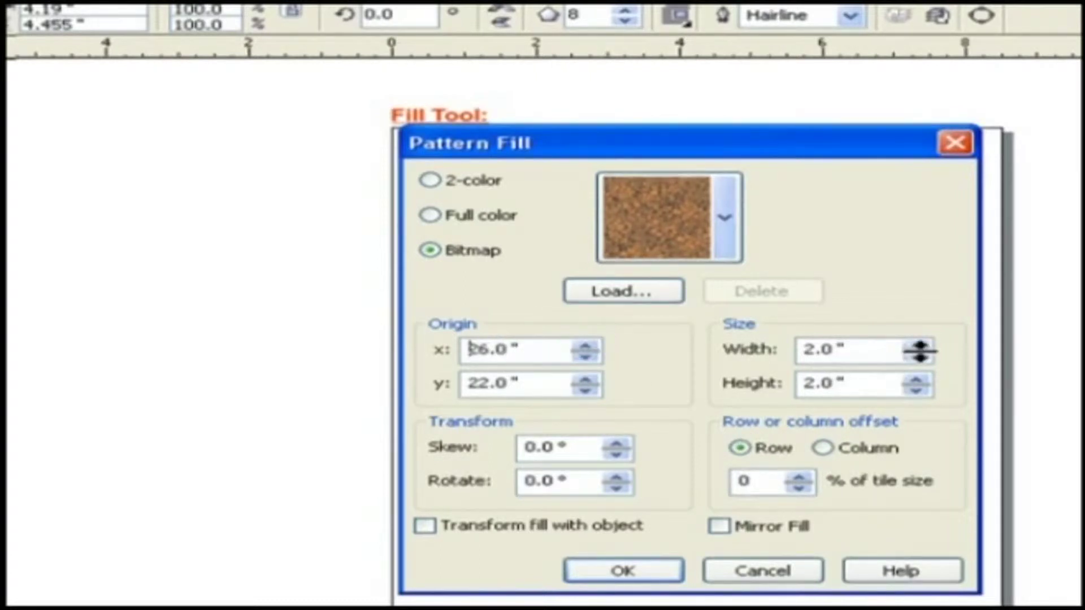
{"action": "left_click_drag", "start_coordinate": [916, 351], "coordinate": [915, 317]}
{"action": "left_click_drag", "start_coordinate": [617, 455], "coordinate": [615, 407]}
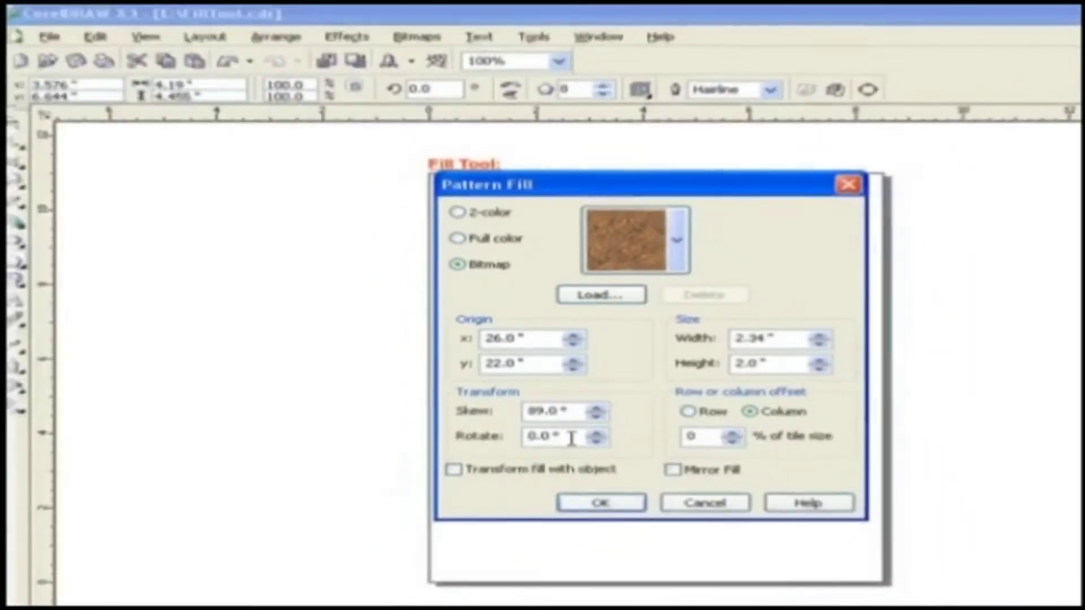
{"action": "left_click_drag", "start_coordinate": [597, 436], "coordinate": [594, 452]}
Apply the bitmap pattern, then refill the octagon with the Oatmeal texture from Samples 6
{"action": "left_click", "coordinate": [603, 501]}
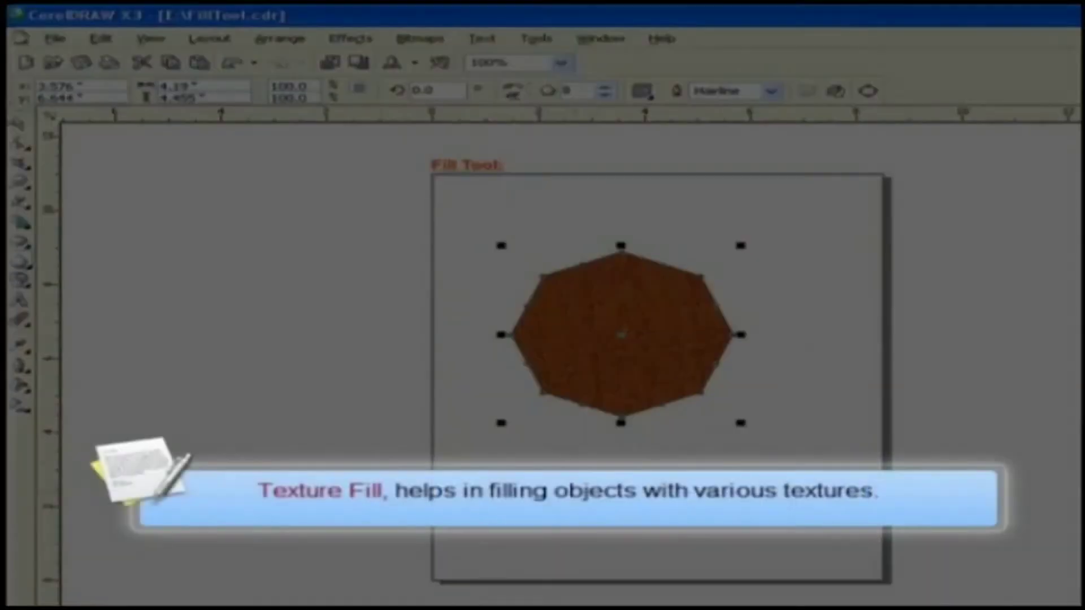
{"action": "left_click", "coordinate": [22, 388]}
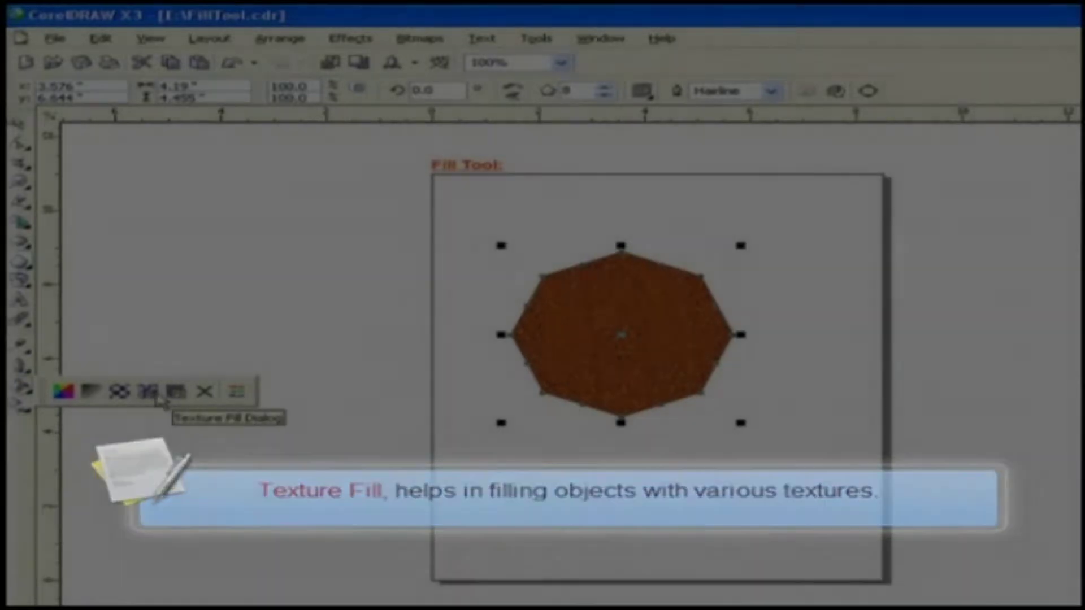
{"action": "left_click", "coordinate": [149, 391]}
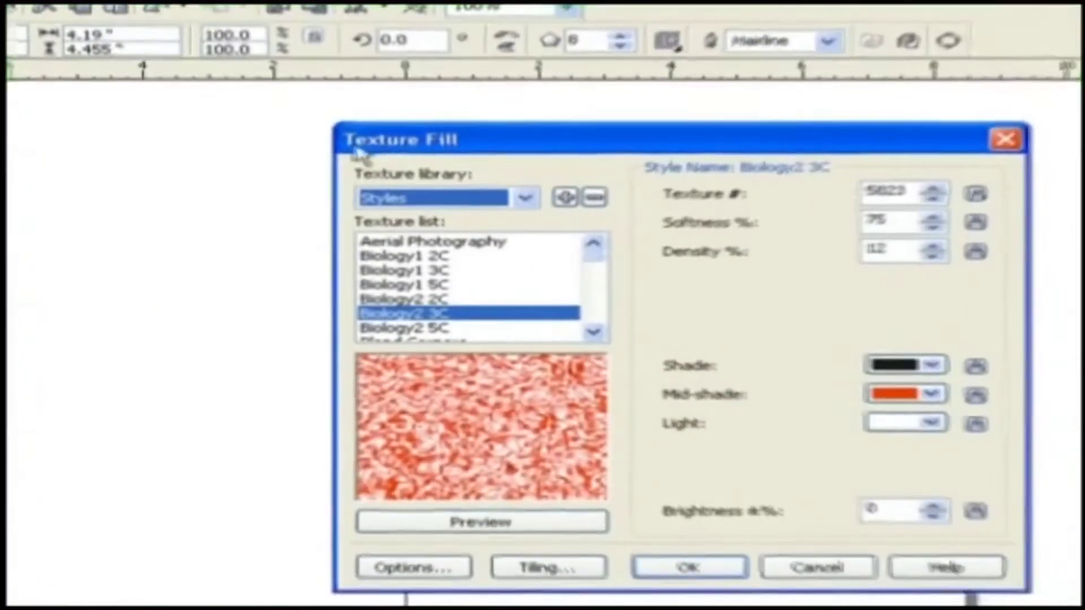
{"action": "left_click", "coordinate": [526, 198]}
{"action": "left_click_drag", "start_coordinate": [528, 271], "coordinate": [531, 254]}
{"action": "left_click", "coordinate": [446, 247]}
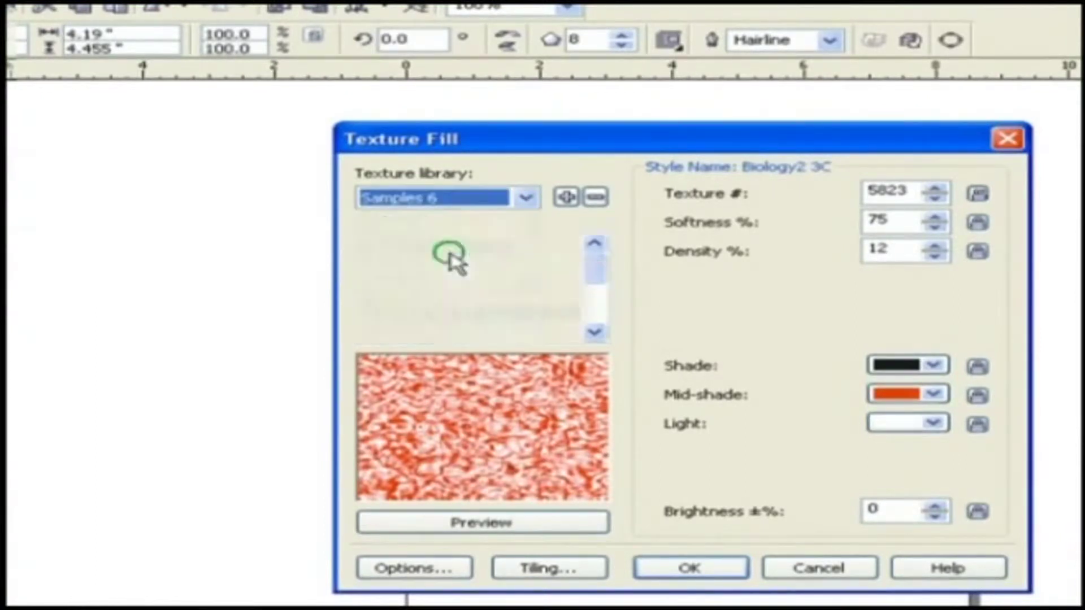
{"action": "left_click", "coordinate": [383, 303]}
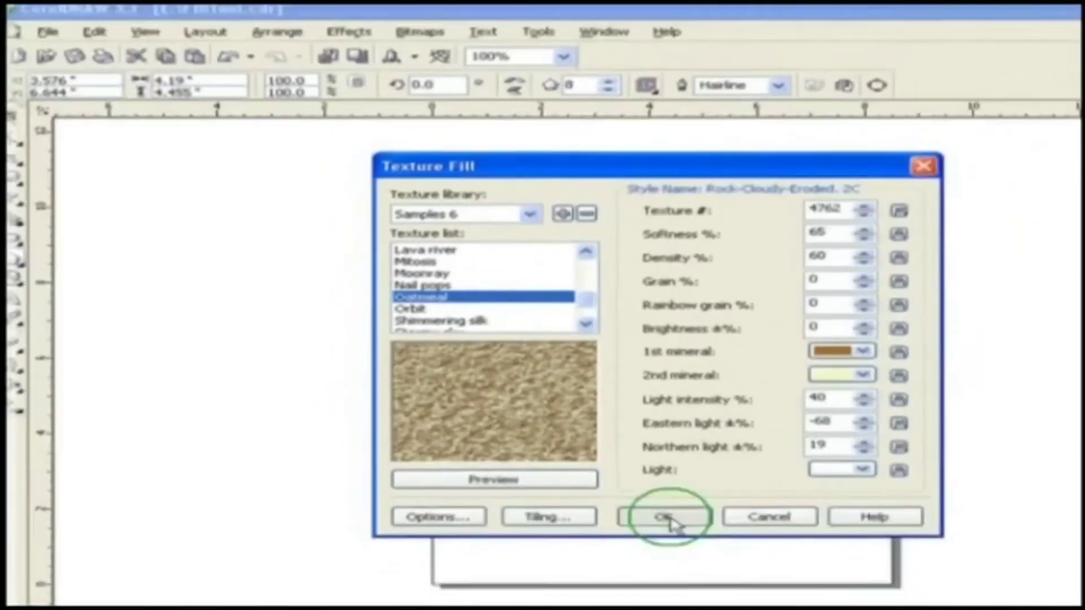
{"action": "left_click", "coordinate": [697, 570]}
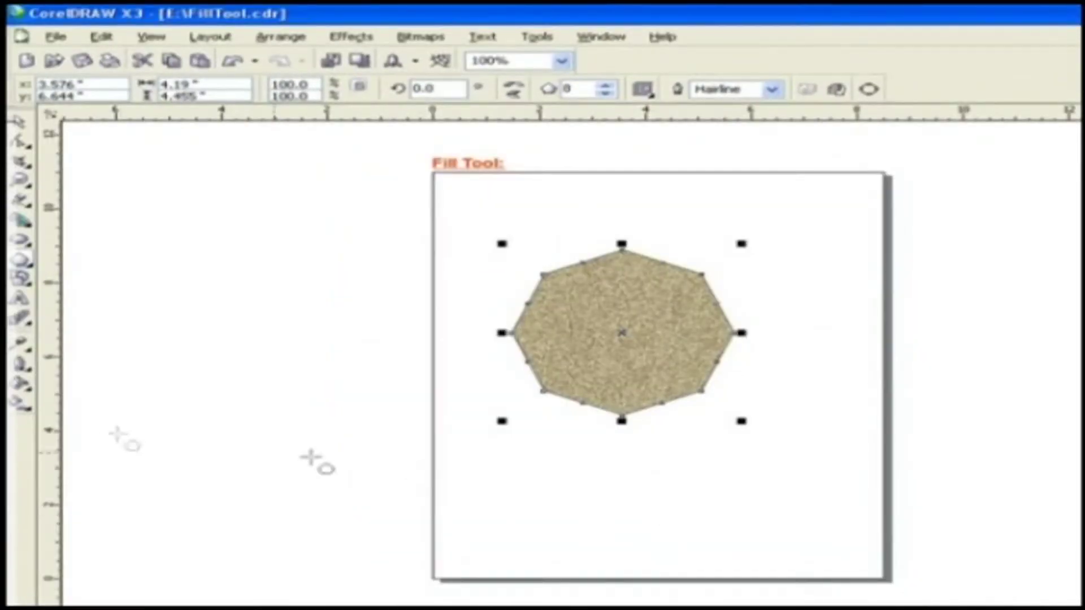
Compare the Bubbles, Carpet and Basketweave PostScript textures, then fill the octagon with Birds
{"action": "left_click", "coordinate": [23, 388]}
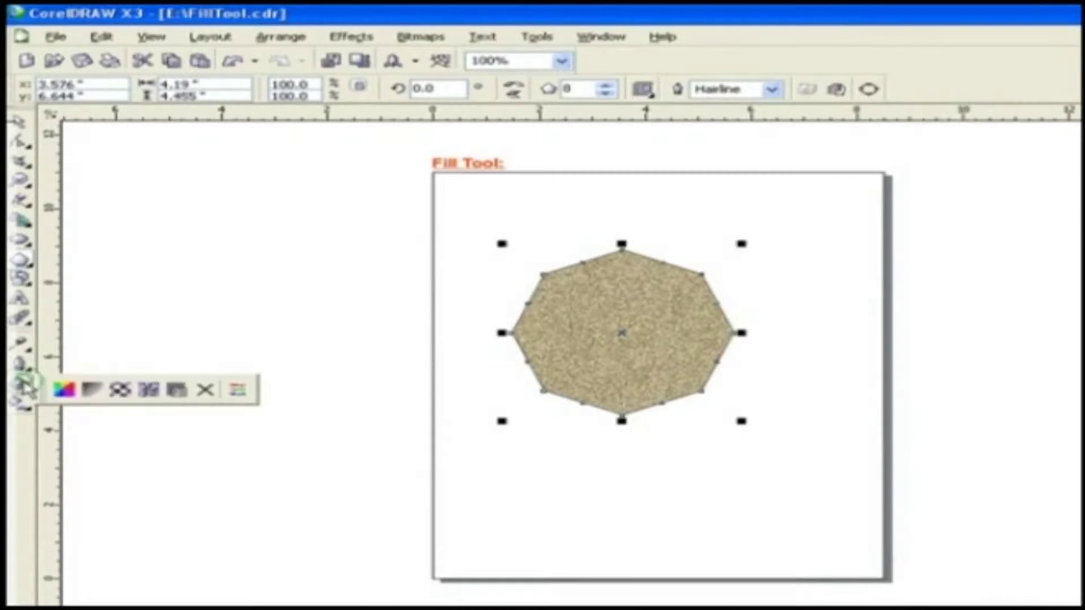
{"action": "left_click", "coordinate": [178, 390]}
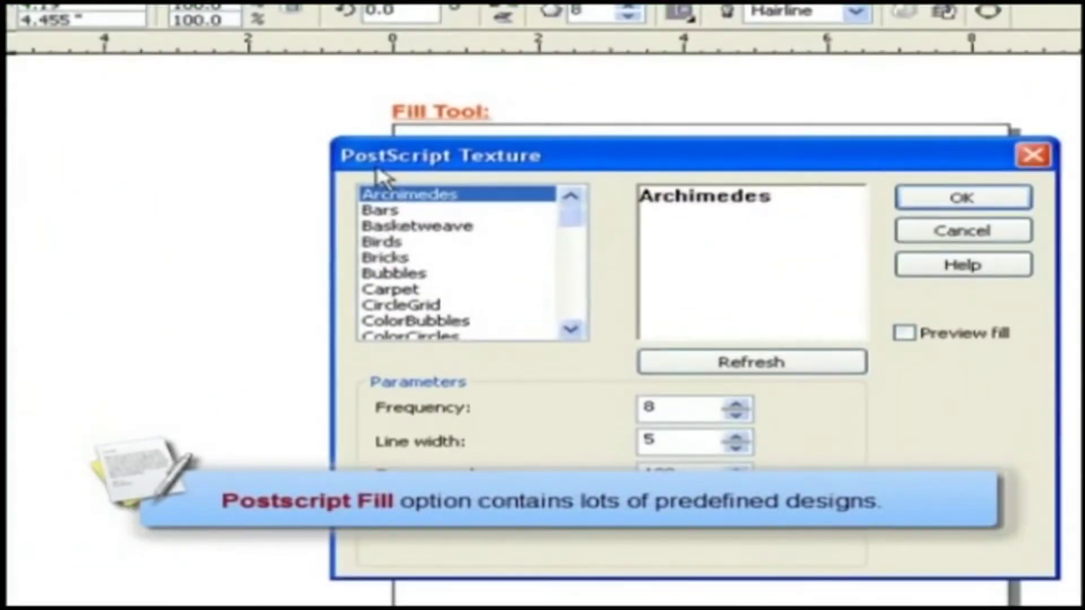
{"action": "left_click", "coordinate": [425, 281]}
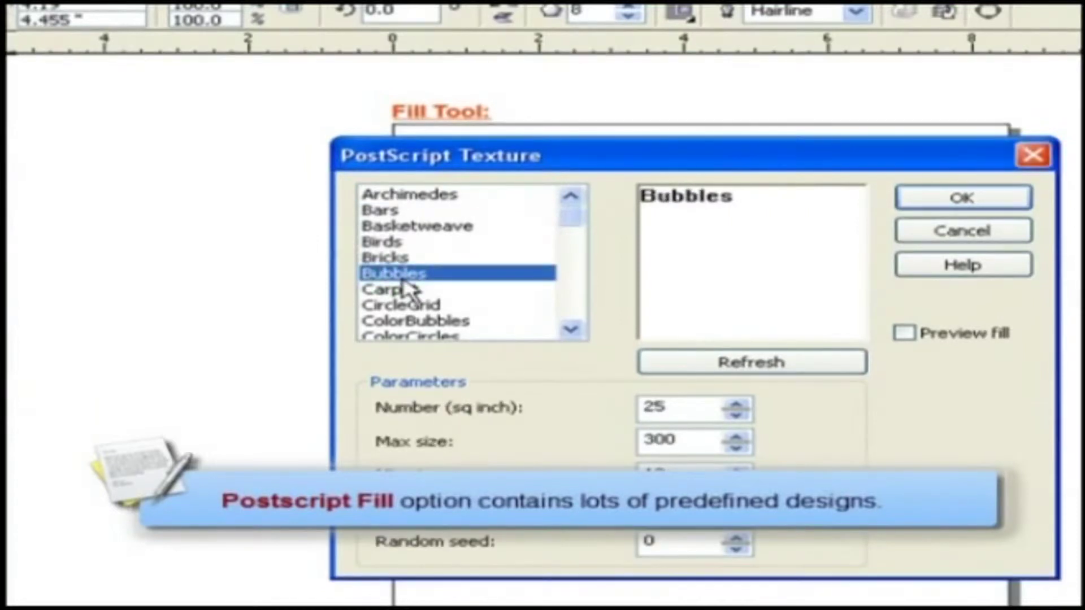
{"action": "left_click", "coordinate": [405, 291]}
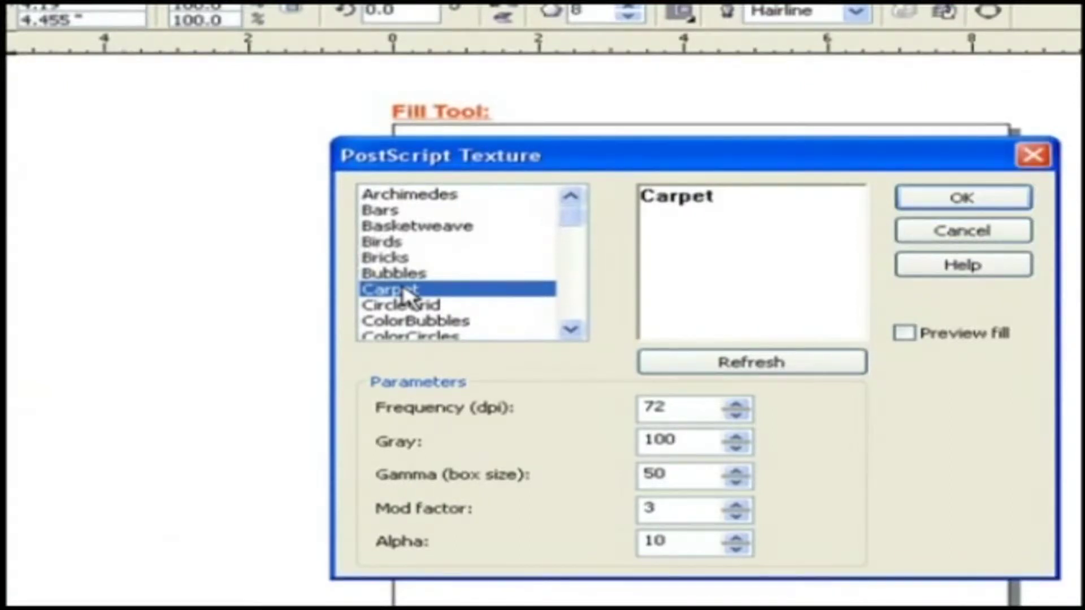
{"action": "left_click", "coordinate": [404, 227]}
{"action": "left_click", "coordinate": [402, 242]}
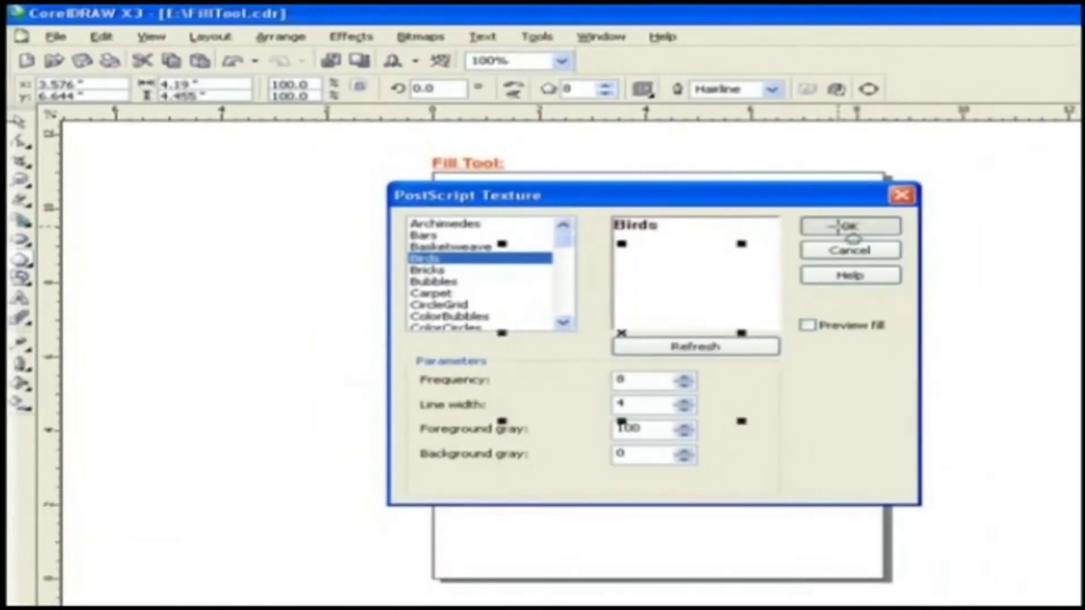
{"action": "left_click", "coordinate": [949, 202]}
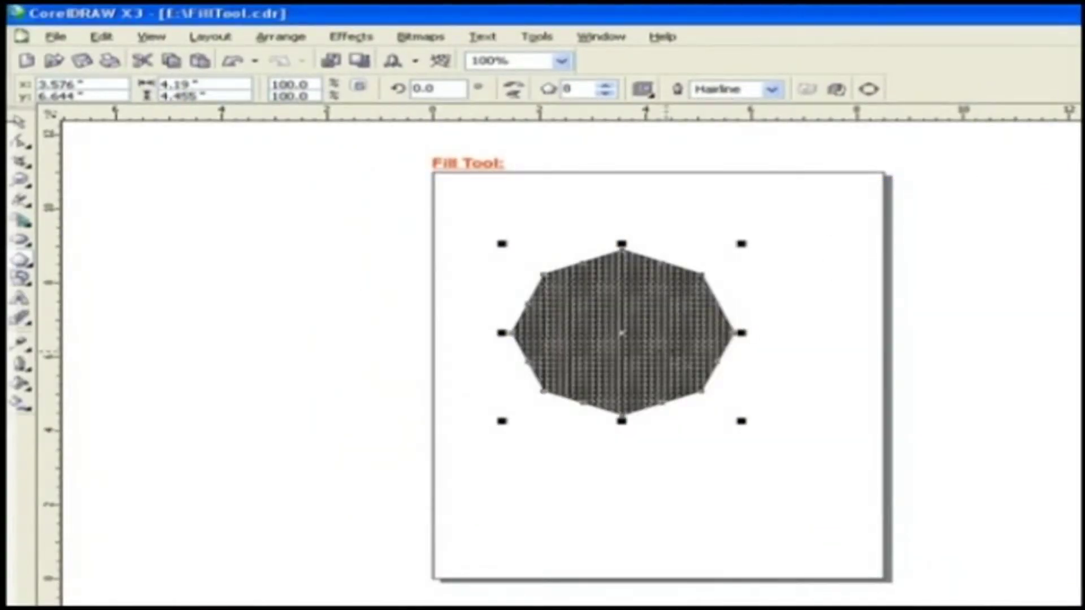
Set the octagon to No Fill so only its outline remains
{"action": "left_click", "coordinate": [25, 387]}
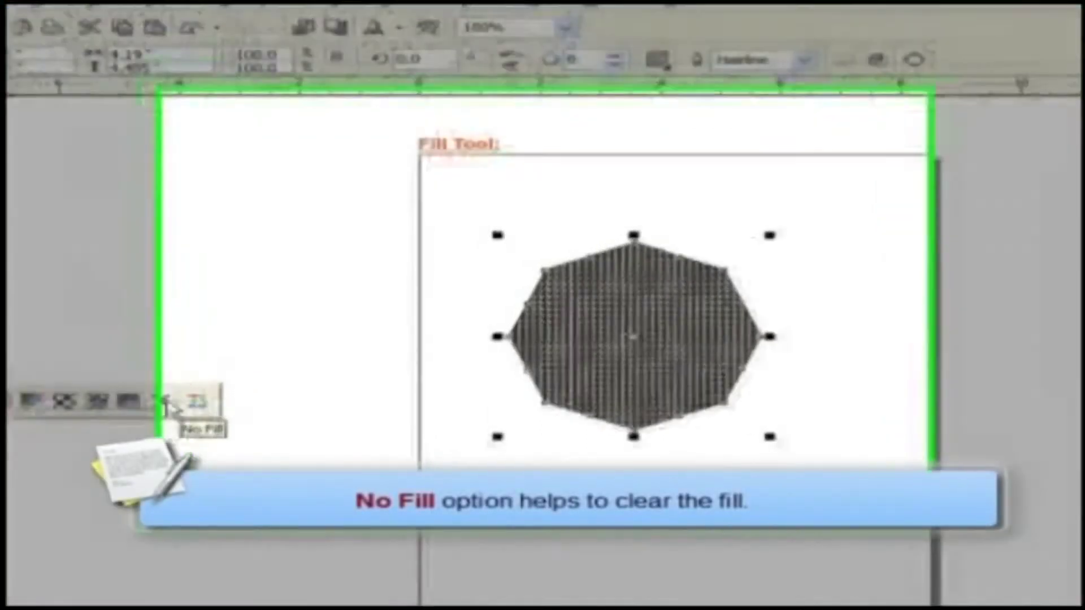
{"action": "left_click", "coordinate": [205, 390]}
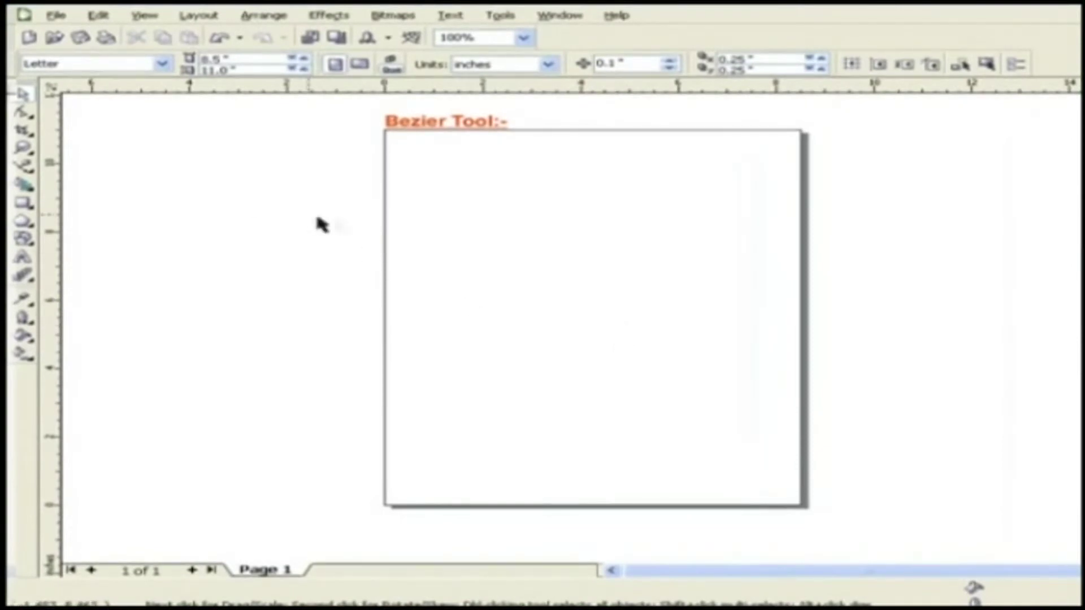
Import the BezierTool image via File > Import and place it centred on the page
{"action": "left_click", "coordinate": [56, 16]}
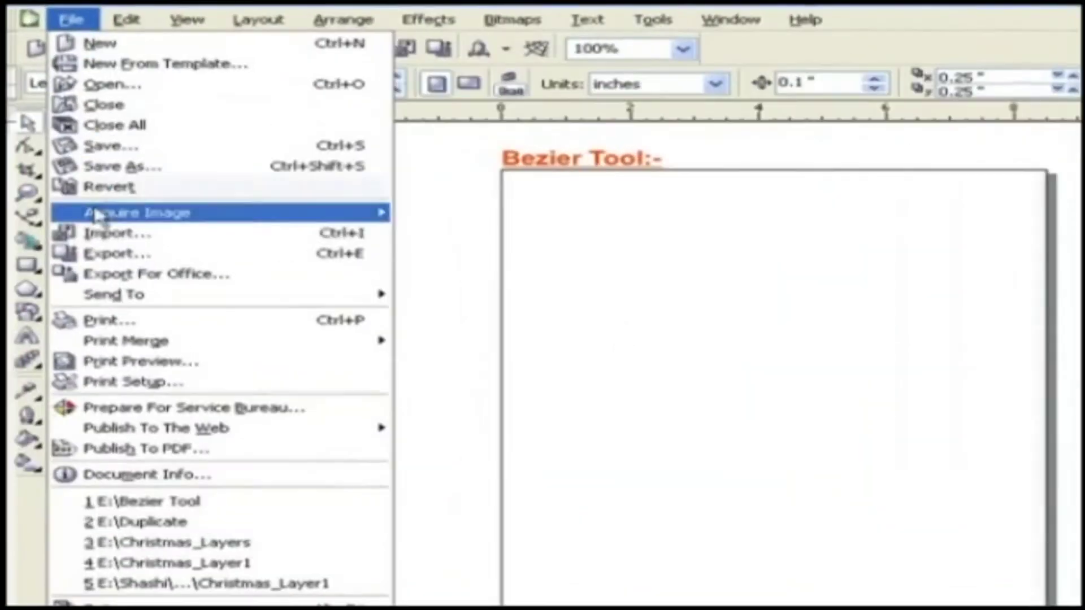
{"action": "left_click", "coordinate": [101, 236]}
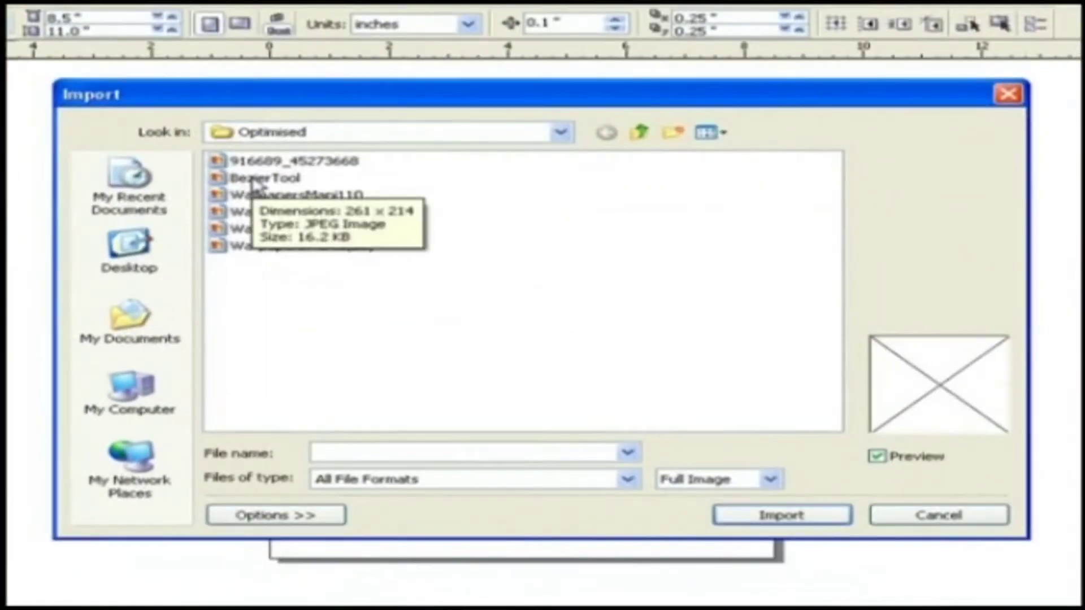
{"action": "left_click", "coordinate": [255, 180]}
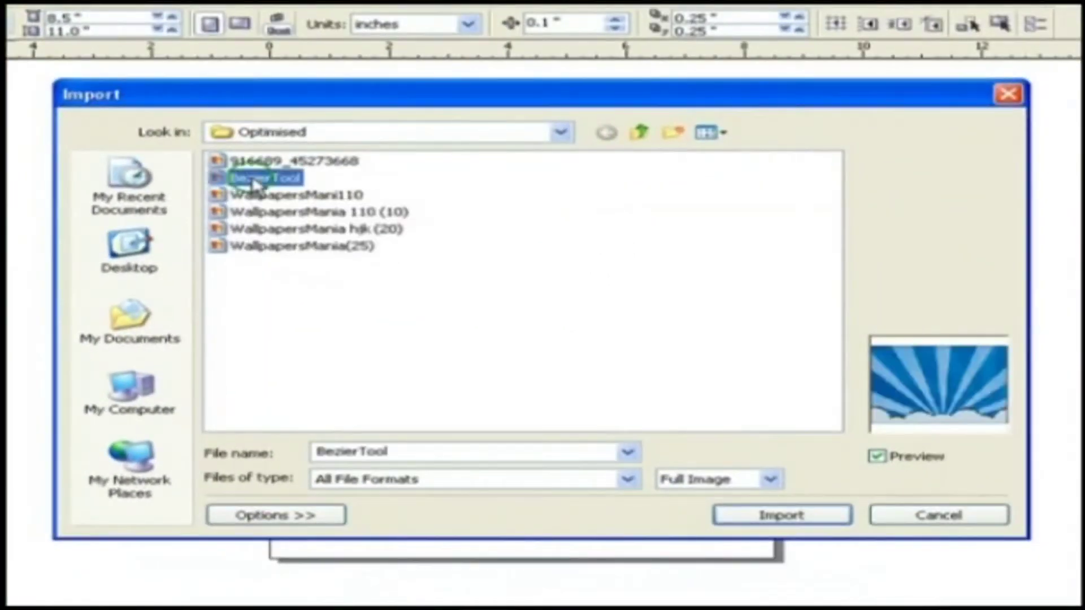
{"action": "left_click", "coordinate": [764, 513]}
{"action": "key", "text": "Return"}
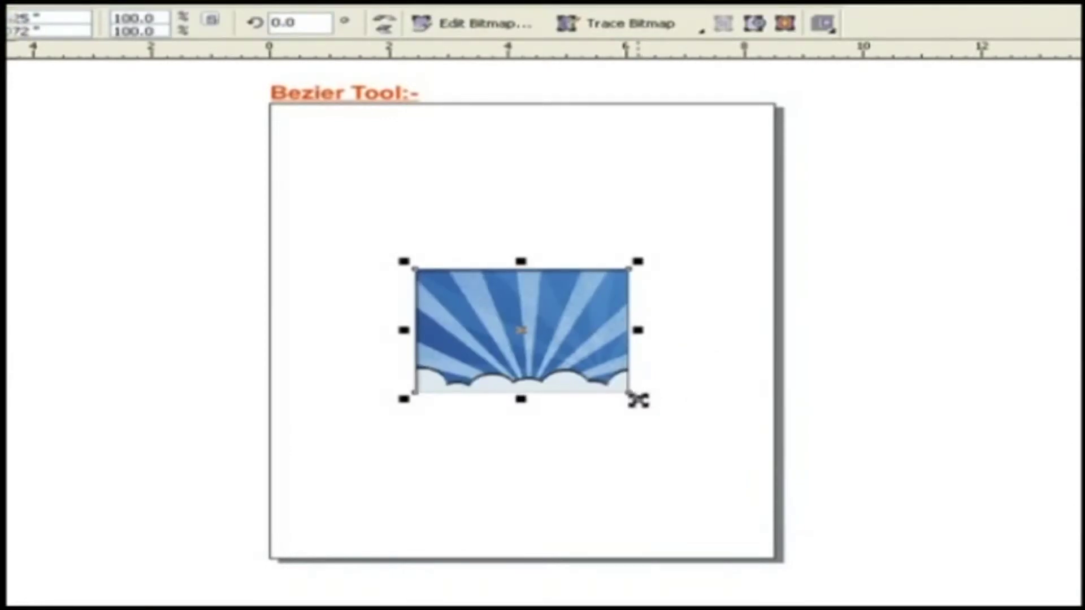
Scale the sky picture to about 223% (8.09 x 6.634 in) and move it left off the page
{"action": "left_click_drag", "start_coordinate": [638, 397], "coordinate": [780, 506]}
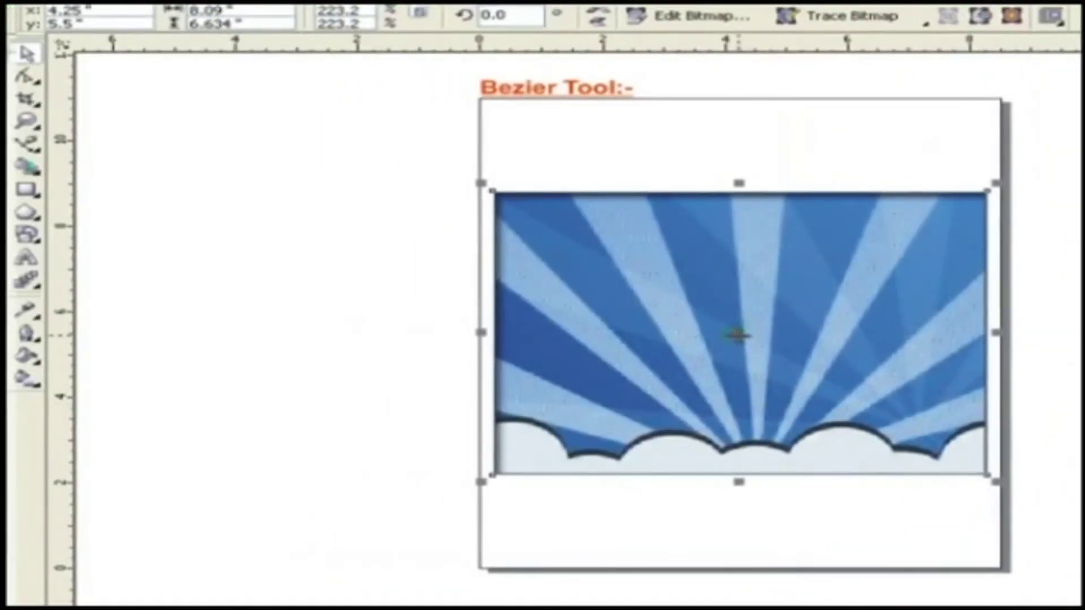
{"action": "left_click_drag", "start_coordinate": [739, 334], "coordinate": [225, 335]}
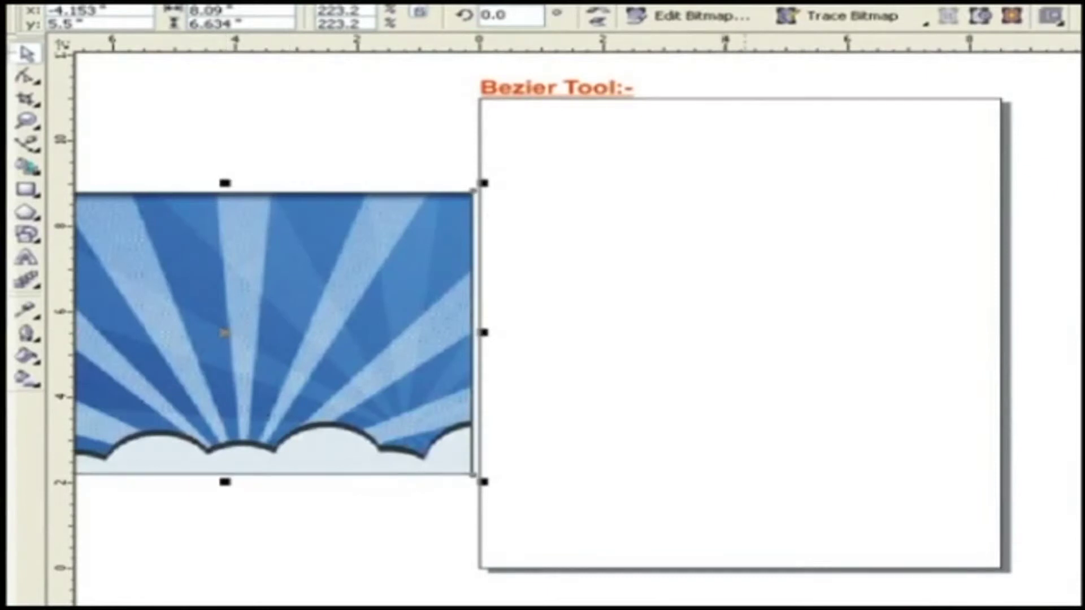
{"action": "scroll", "coordinate": [225, 335], "scroll_direction": "left", "scroll_amount": 5}
Lock the sky picture via its context menu, deselect it, and pick the Bezier tool from the Curve flyout
{"action": "right_click", "coordinate": [515, 318]}
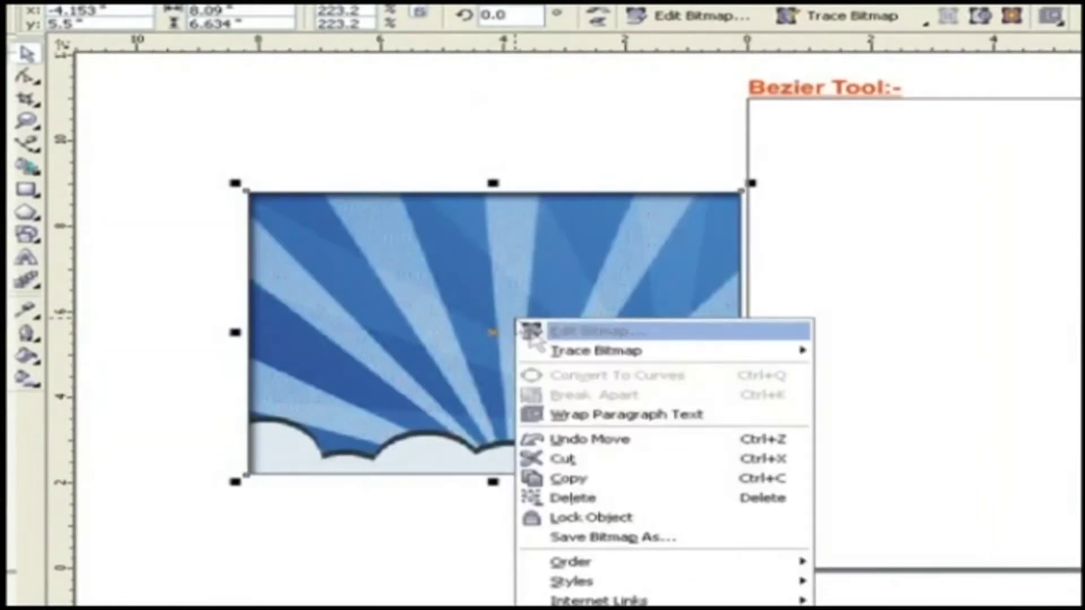
{"action": "left_click", "coordinate": [627, 521]}
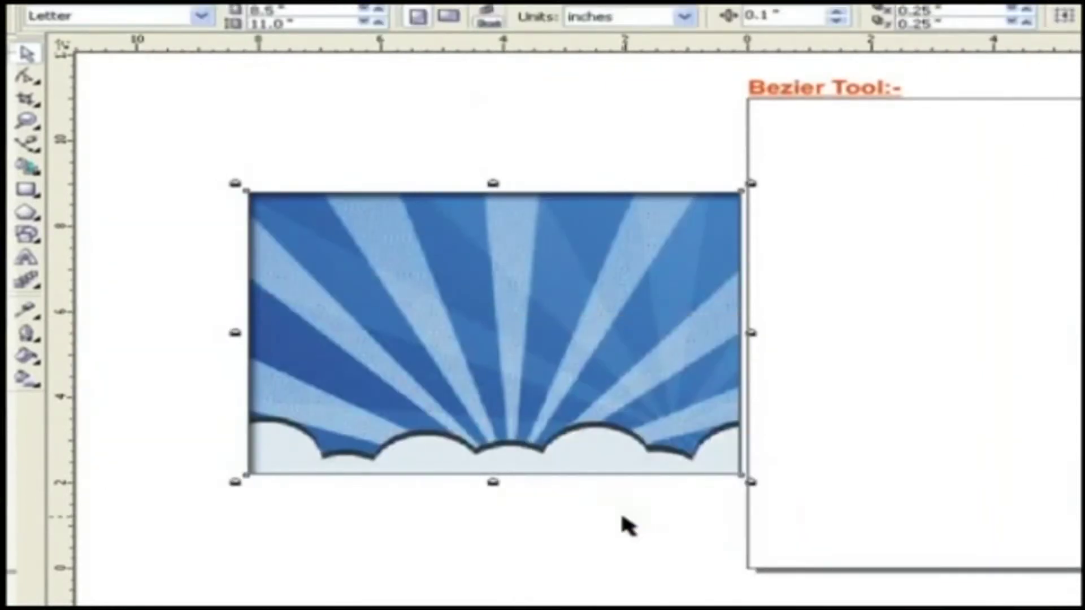
{"action": "left_click", "coordinate": [624, 501]}
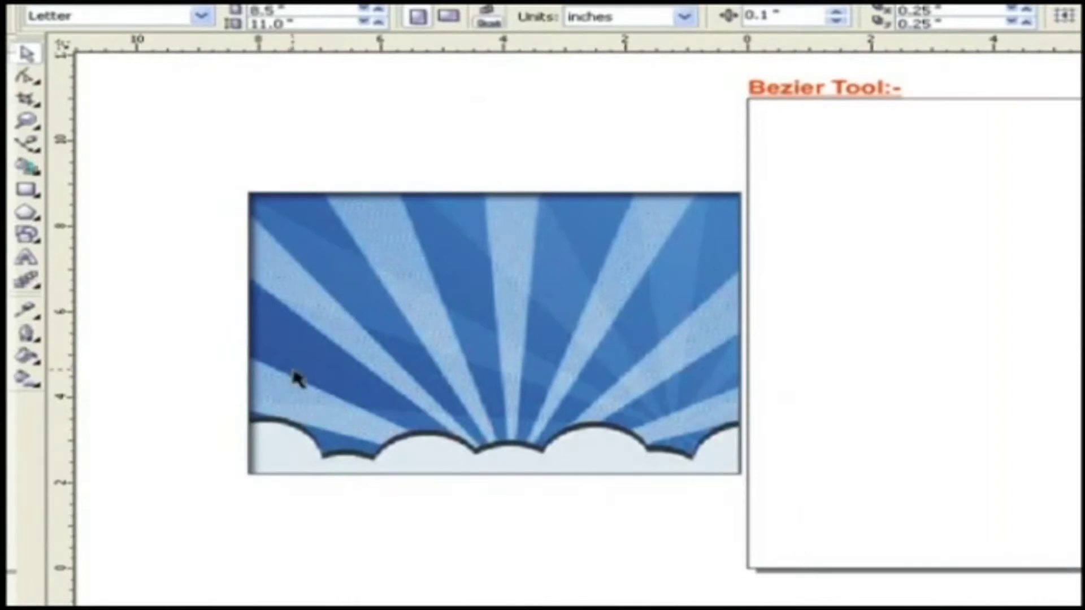
{"action": "left_click", "coordinate": [42, 148]}
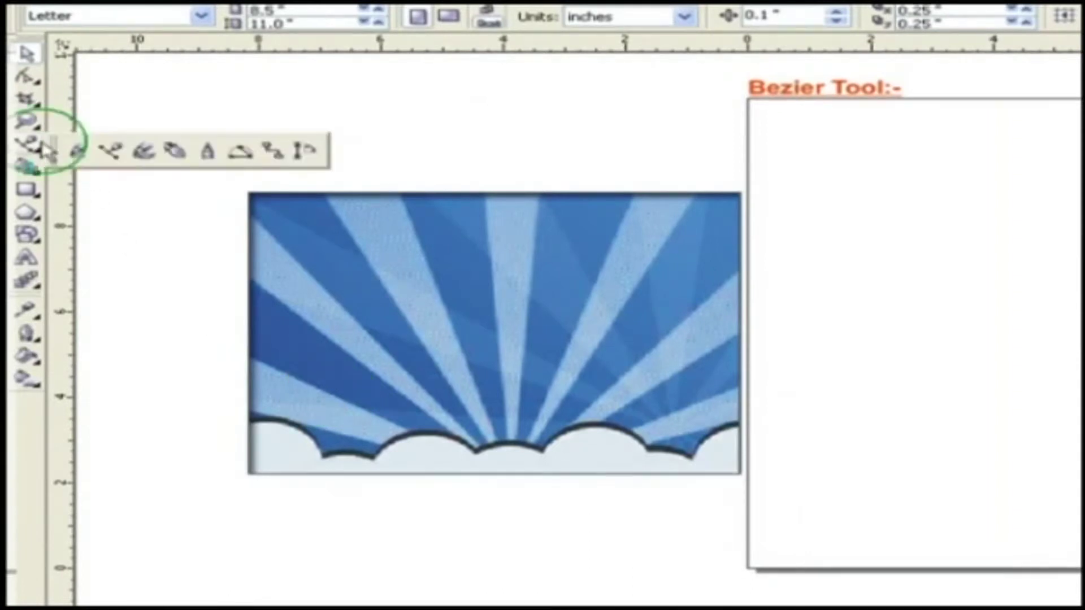
{"action": "left_click", "coordinate": [110, 152]}
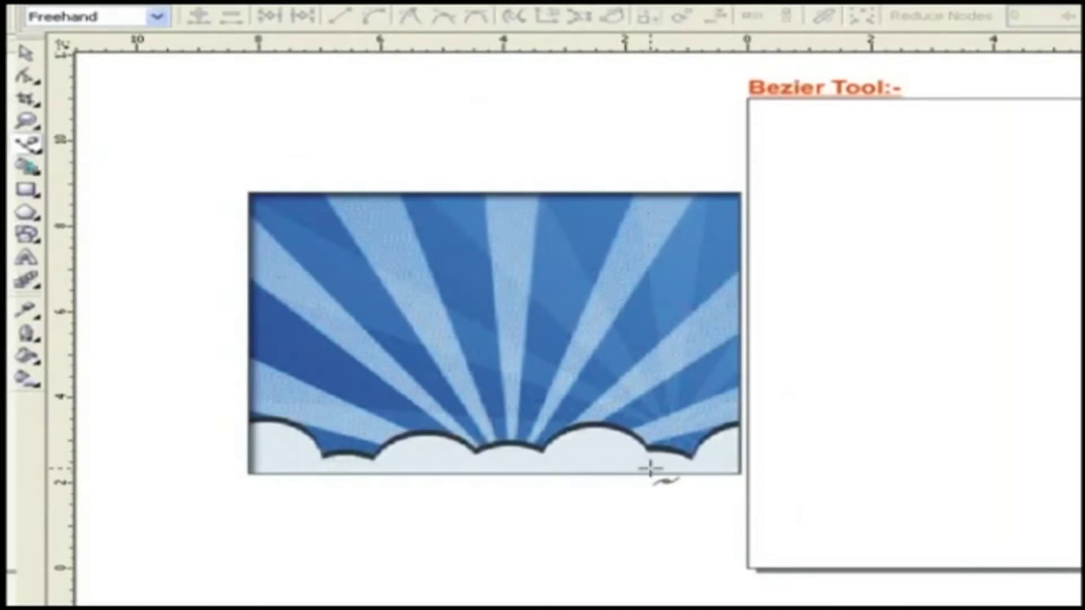
Finish the outline through the picture's bottom-right and bottom-left corners, closing it at the start node
{"action": "scroll", "coordinate": [564, 472], "scroll_direction": "up", "scroll_amount": 2}
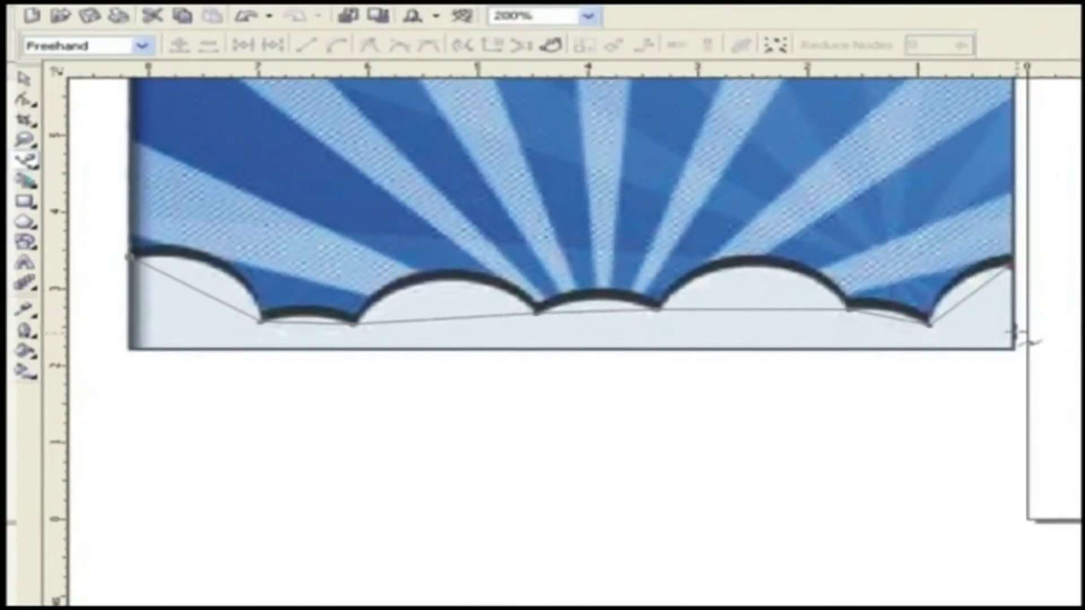
{"action": "left_click", "coordinate": [930, 347]}
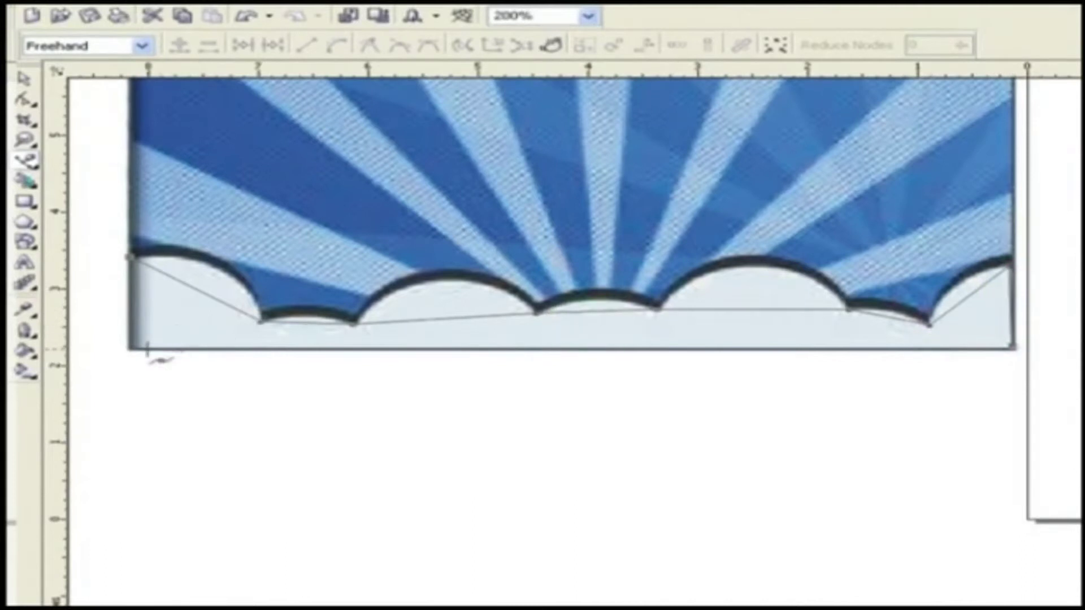
{"action": "left_click", "coordinate": [130, 349]}
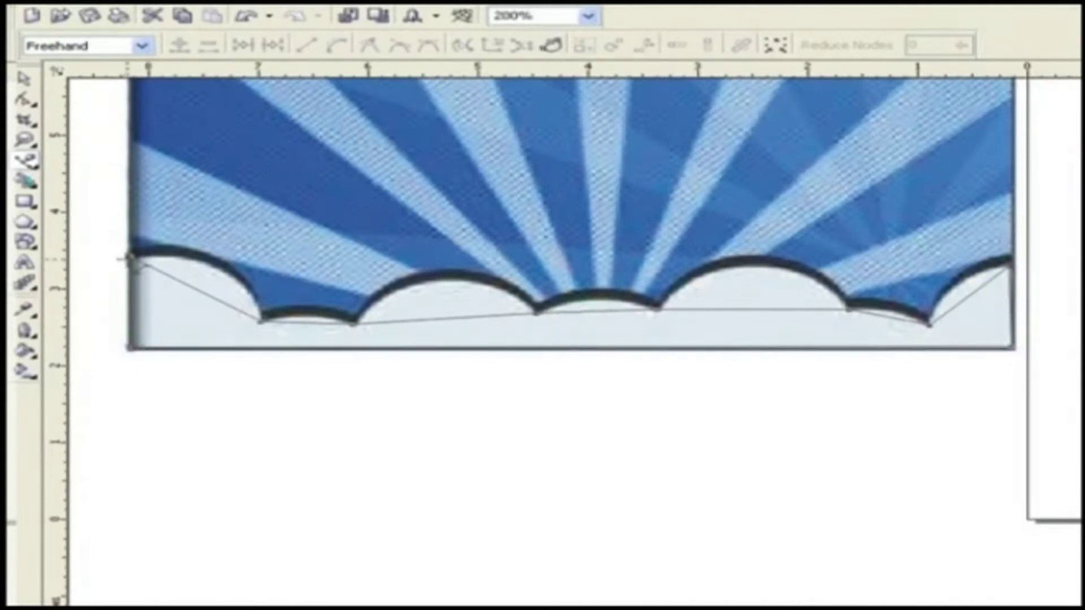
{"action": "left_click", "coordinate": [128, 259]}
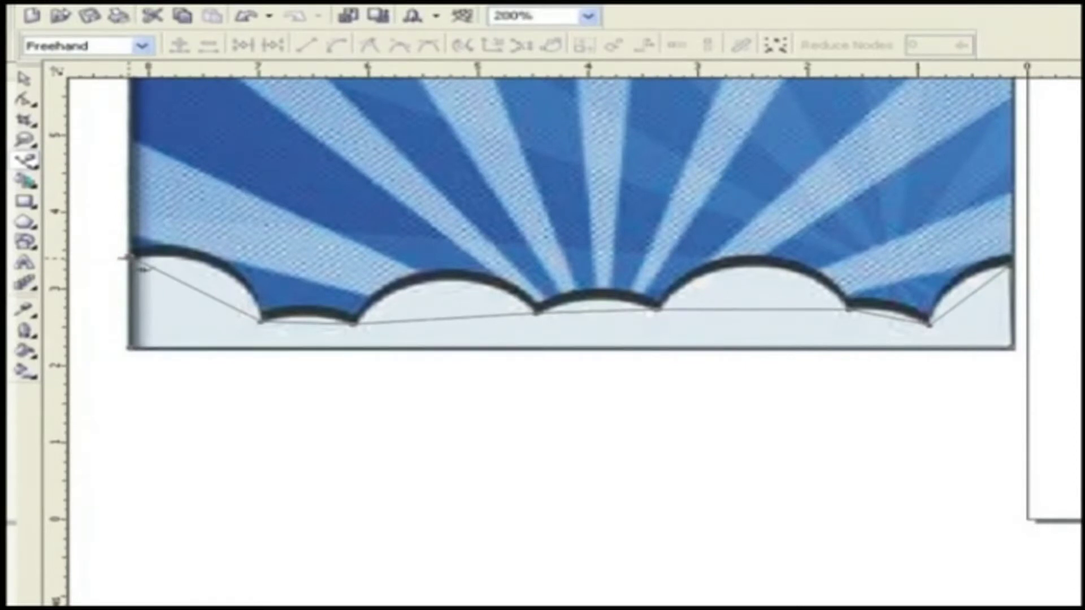
With the Shape tool, curve the left, small and middle segments to follow their cloud arcs
{"action": "left_click", "coordinate": [28, 103]}
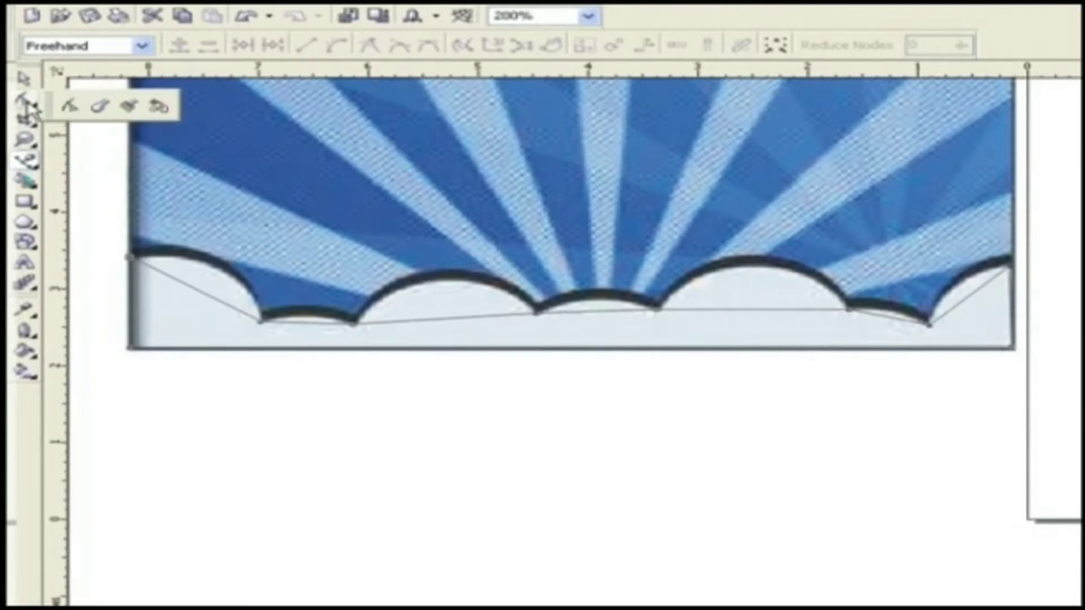
{"action": "left_click", "coordinate": [70, 105]}
{"action": "right_click", "coordinate": [175, 284]}
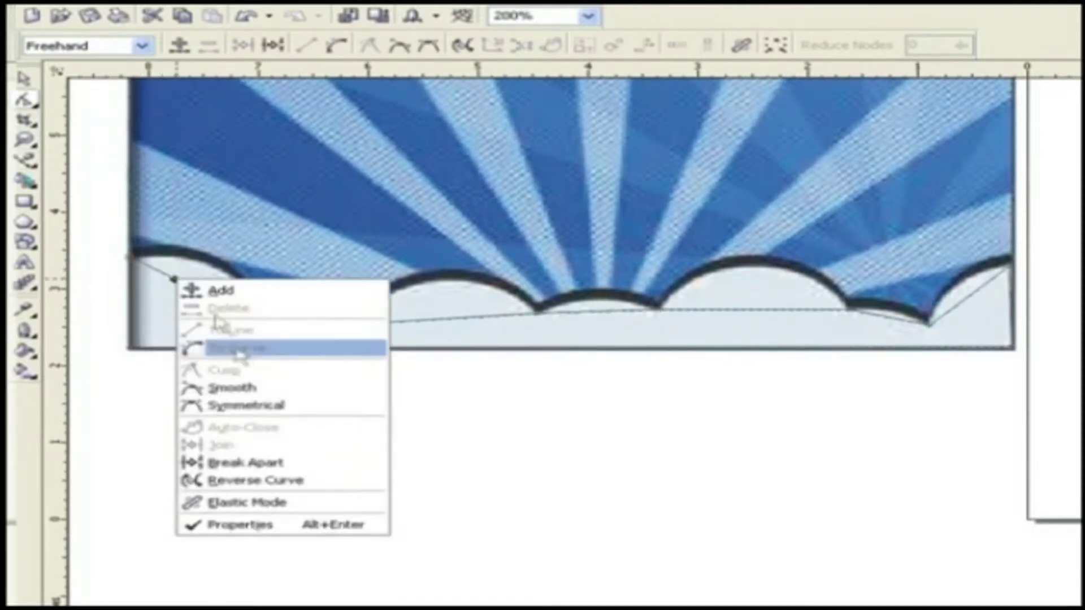
{"action": "left_click", "coordinate": [238, 347]}
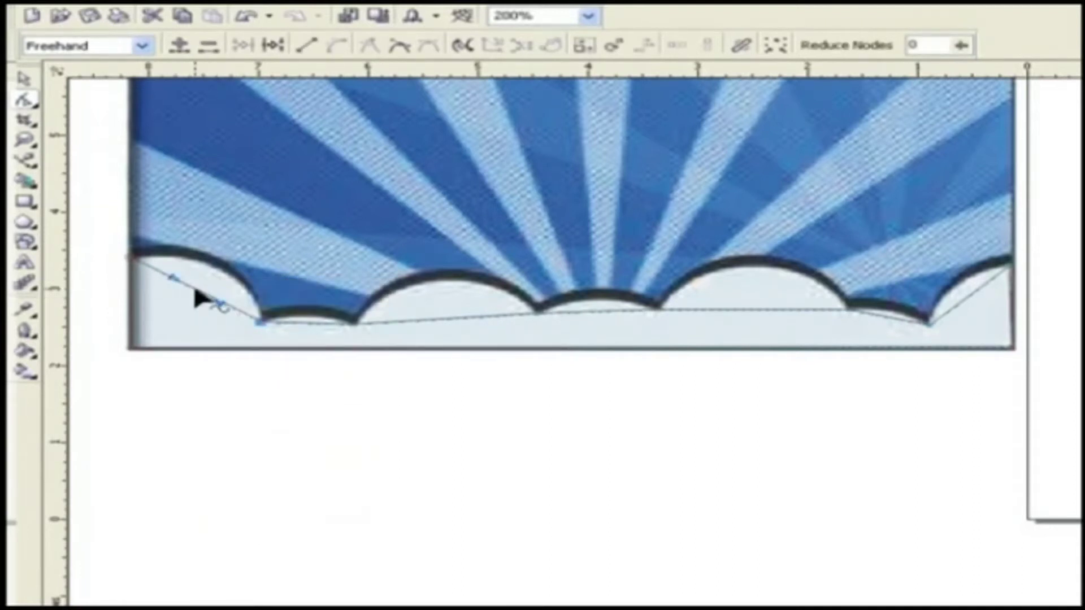
{"action": "left_click_drag", "start_coordinate": [197, 292], "coordinate": [227, 276]}
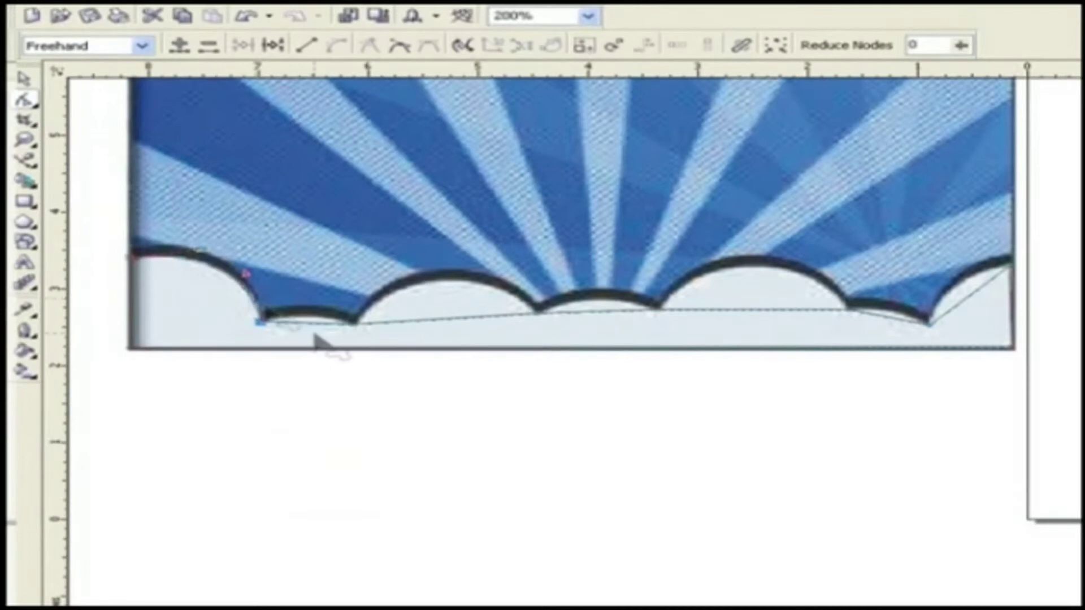
{"action": "right_click", "coordinate": [317, 327]}
{"action": "left_click", "coordinate": [379, 390]}
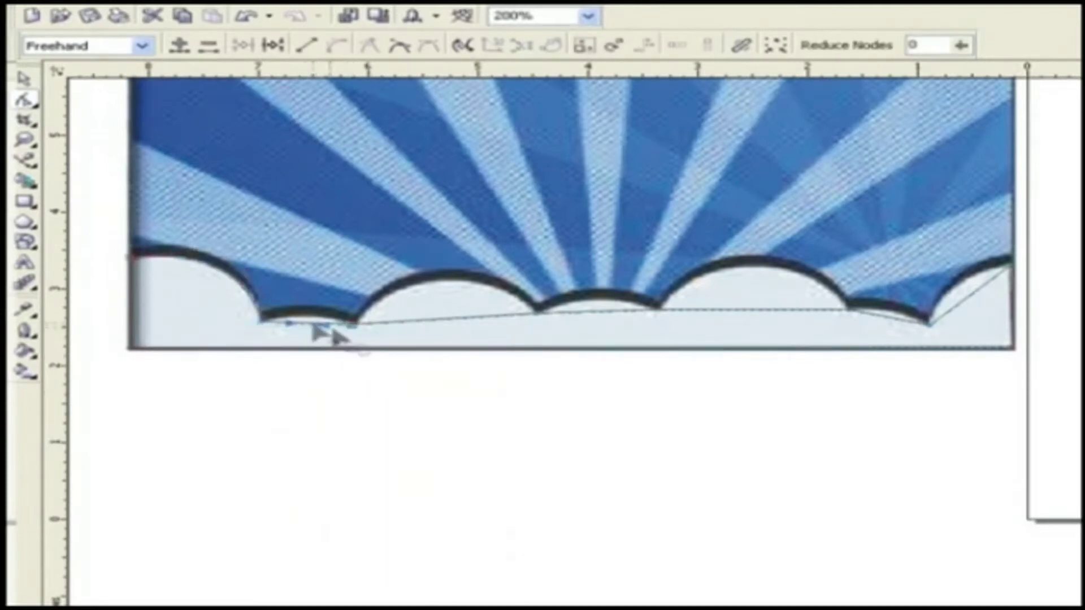
{"action": "left_click_drag", "start_coordinate": [308, 327], "coordinate": [318, 322]}
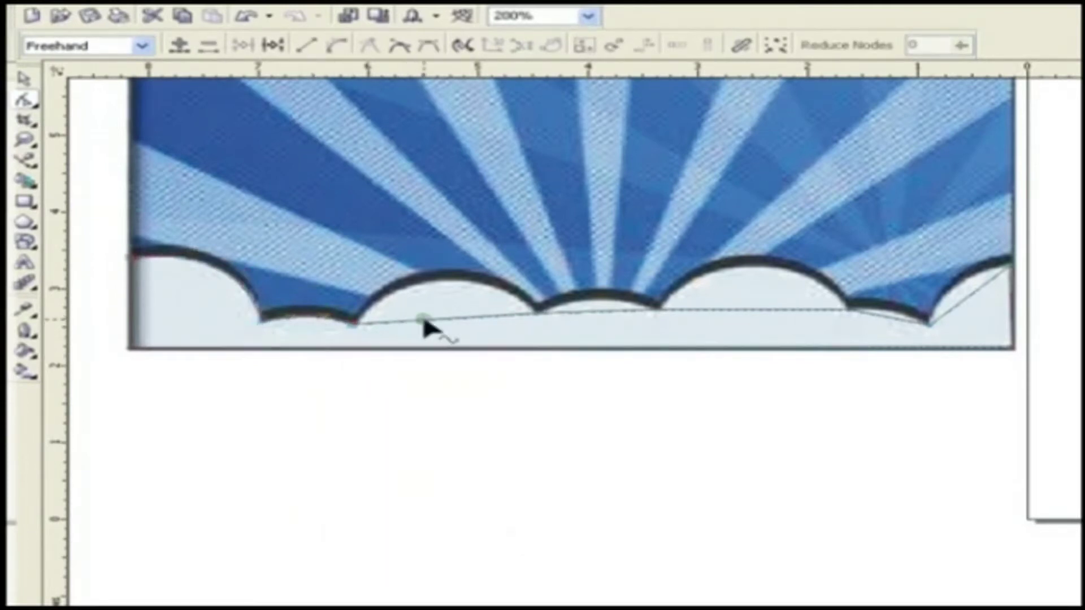
{"action": "right_click", "coordinate": [424, 320]}
{"action": "left_click", "coordinate": [486, 388]}
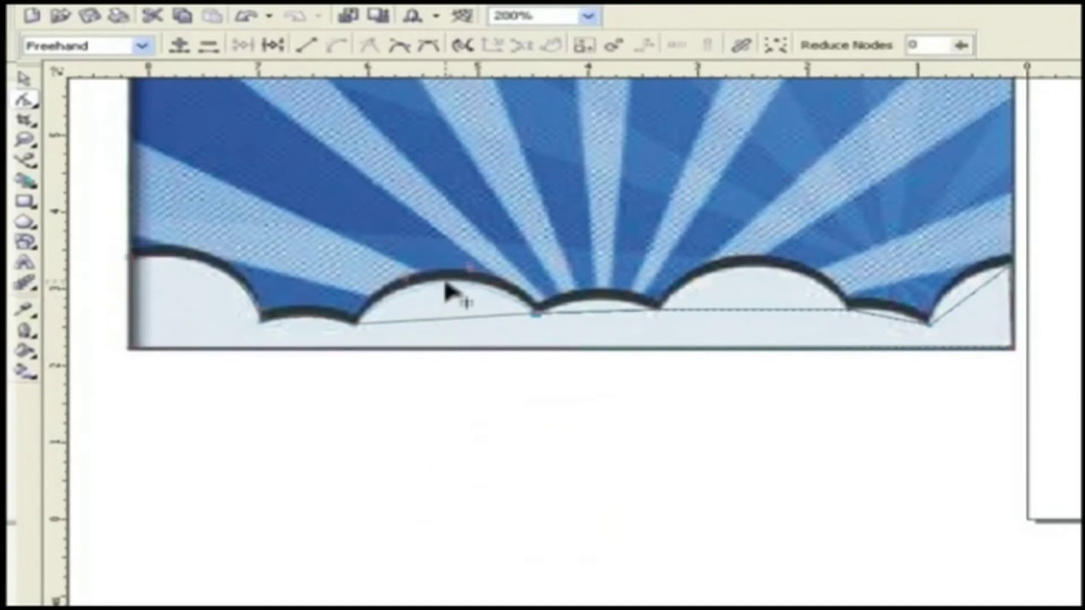
{"action": "left_click_drag", "start_coordinate": [446, 291], "coordinate": [467, 278]}
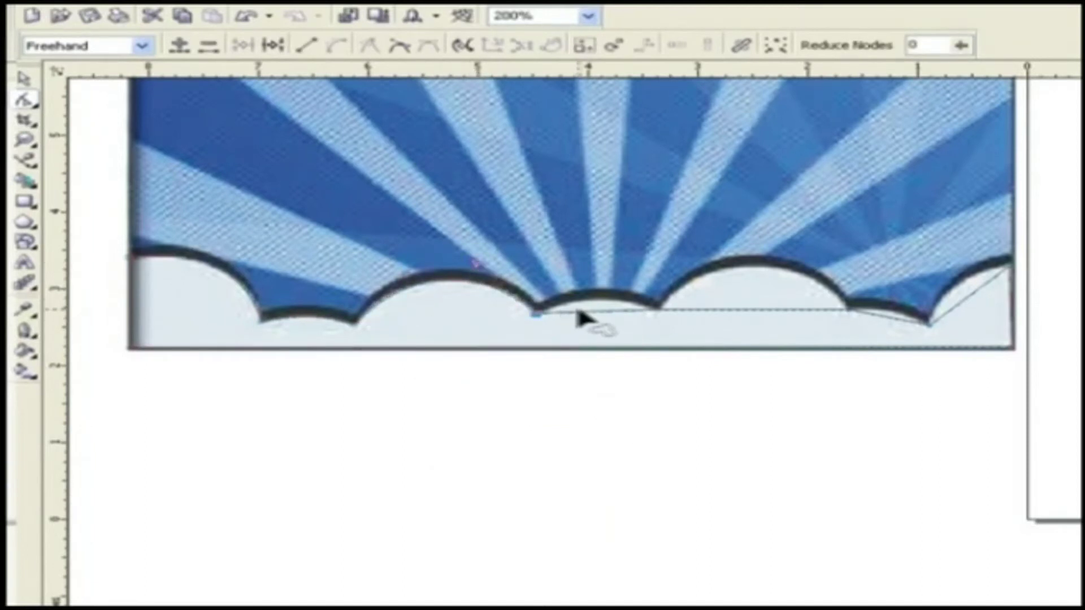
Convert the centre segment to a curve, then curve and bend the right segment along its arc
{"action": "left_click", "coordinate": [582, 311]}
{"action": "right_click", "coordinate": [574, 312]}
{"action": "left_click", "coordinate": [581, 313]}
{"action": "right_click", "coordinate": [575, 312]}
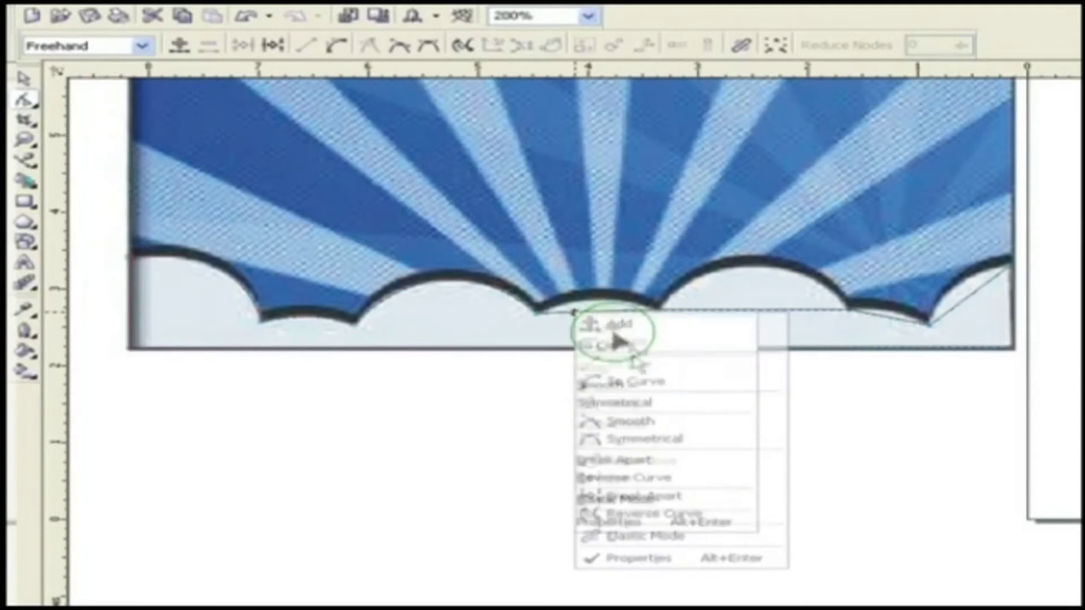
{"action": "left_click", "coordinate": [616, 343]}
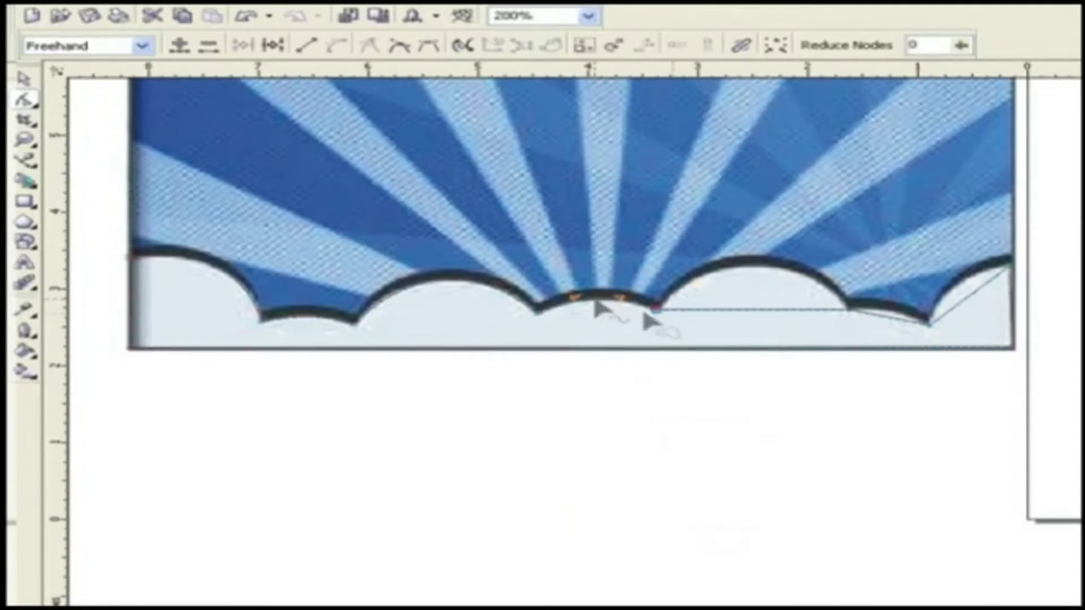
{"action": "left_click", "coordinate": [752, 313]}
{"action": "right_click", "coordinate": [749, 311]}
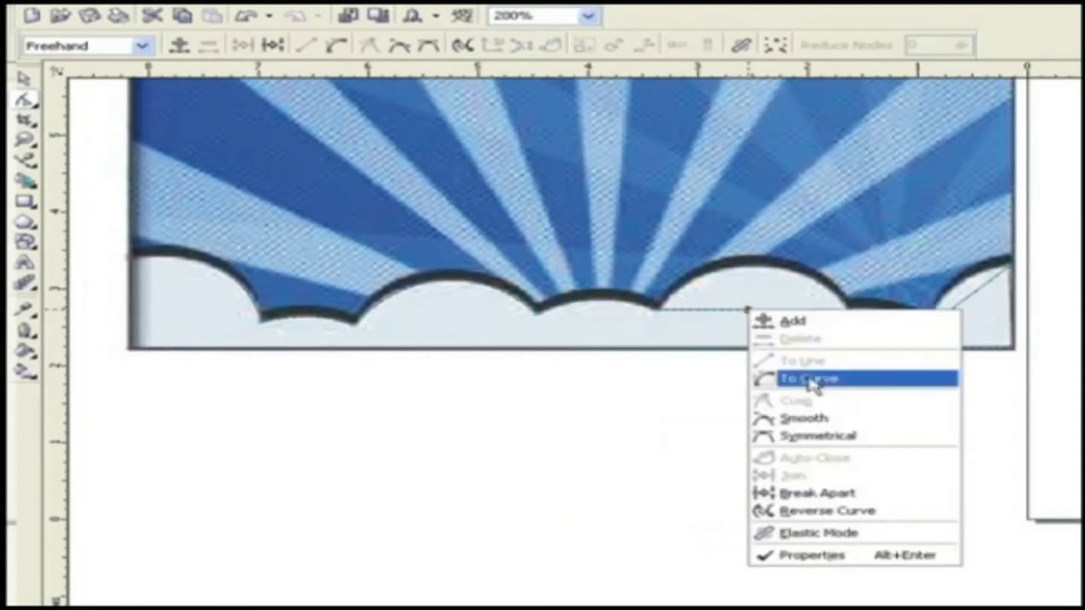
{"action": "left_click", "coordinate": [812, 385]}
{"action": "left_click_drag", "start_coordinate": [769, 312], "coordinate": [763, 276]}
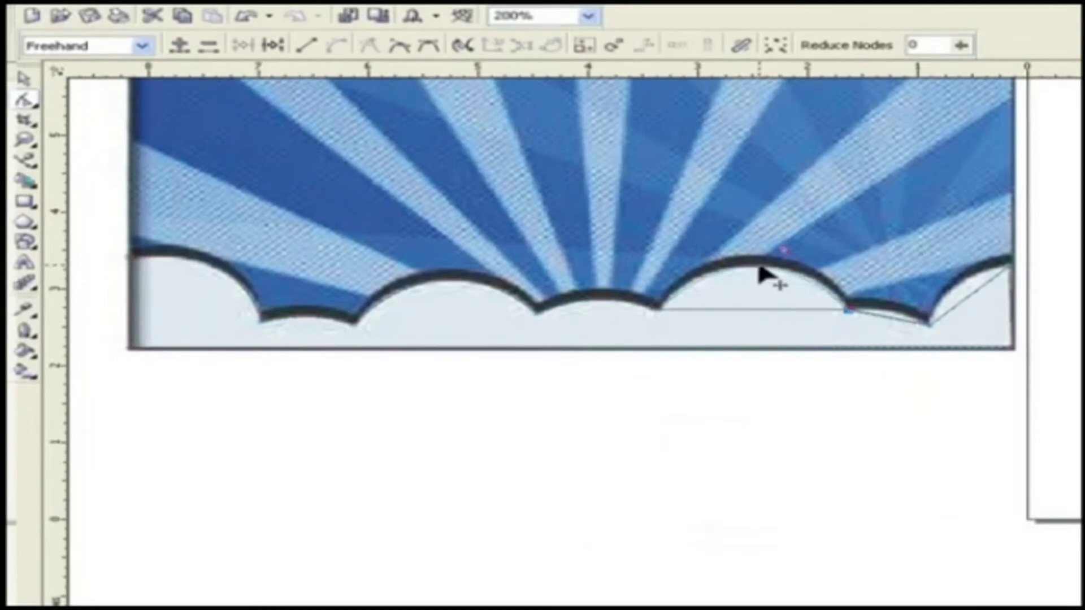
Convert the lower-right segment and the far-right diagonal segment into curves
{"action": "left_click", "coordinate": [885, 316]}
{"action": "right_click", "coordinate": [885, 316]}
{"action": "left_click", "coordinate": [919, 383]}
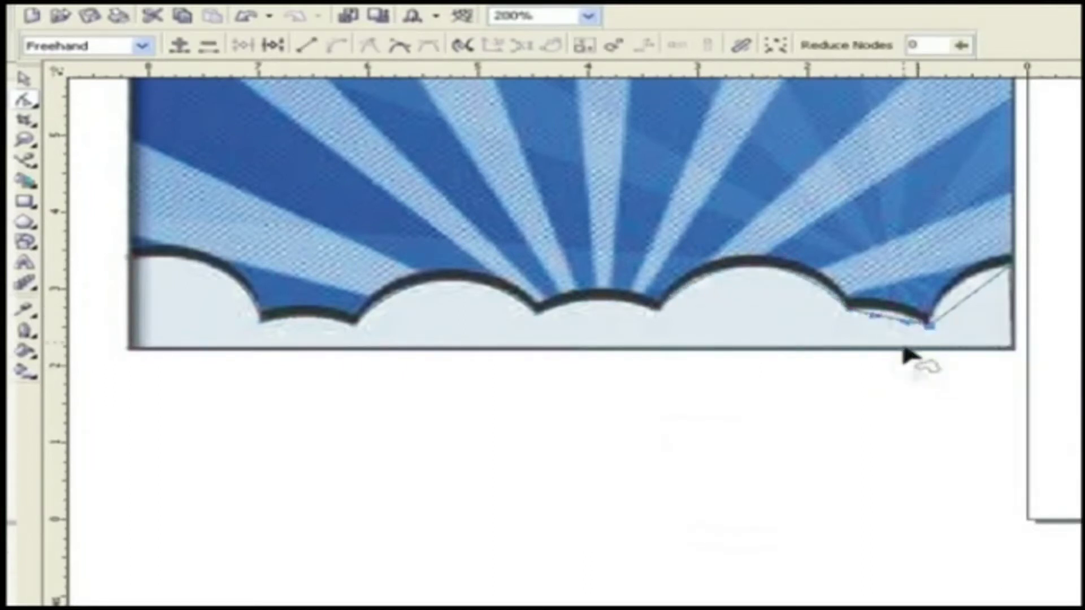
{"action": "left_click", "coordinate": [897, 317]}
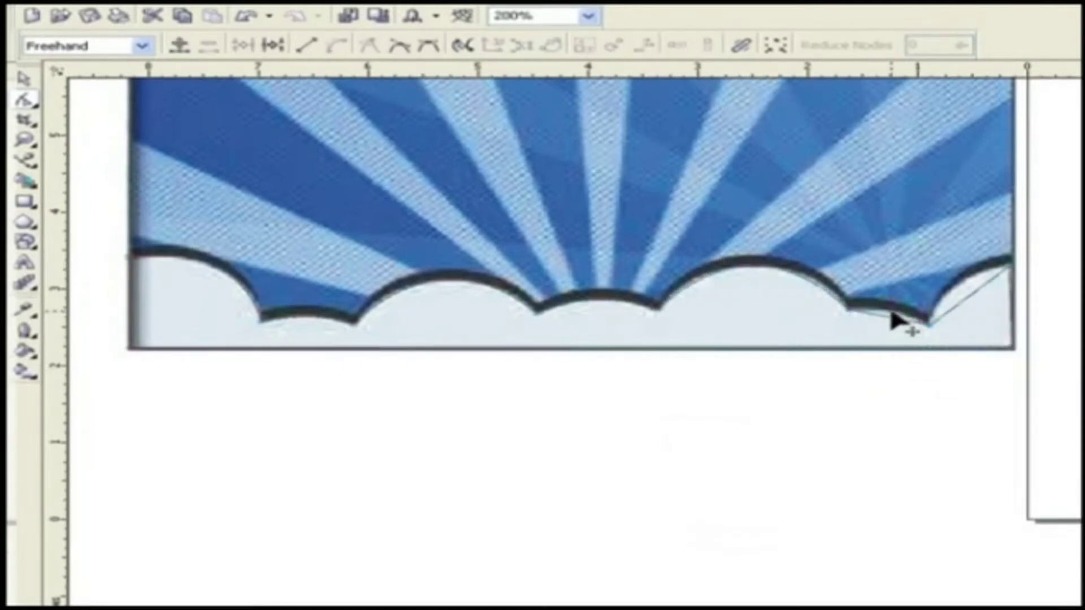
{"action": "left_click", "coordinate": [967, 308]}
{"action": "right_click", "coordinate": [967, 308]}
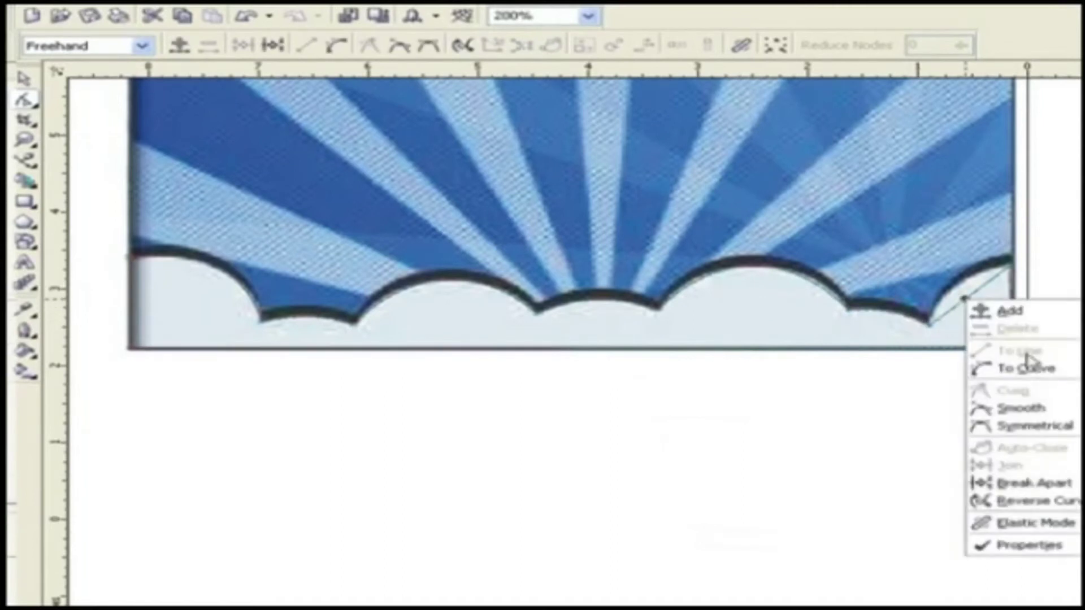
{"action": "left_click", "coordinate": [984, 368]}
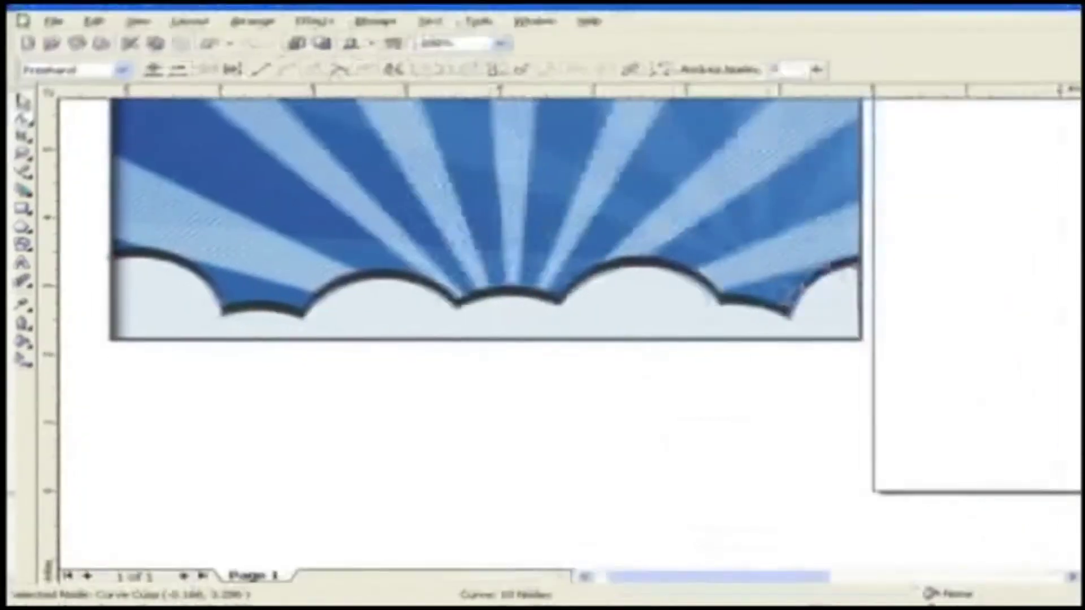
Fill the traced cloud with cyan and drag it off the sky picture onto the page at right
{"action": "left_click", "coordinate": [24, 78]}
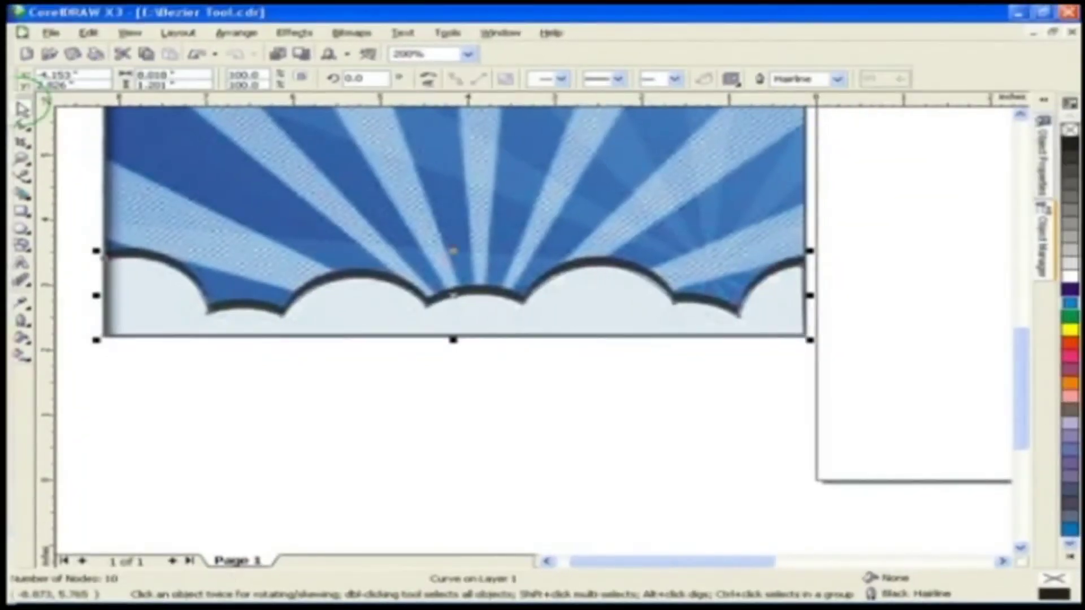
{"action": "left_click", "coordinate": [1071, 307]}
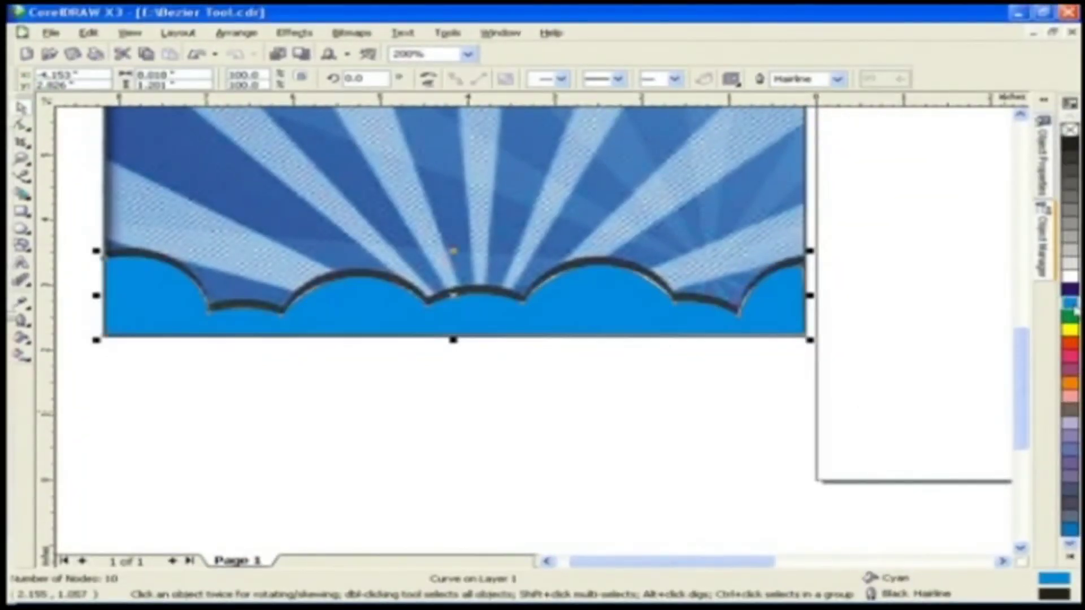
{"action": "scroll", "coordinate": [537, 338], "scroll_direction": "down", "scroll_amount": 1}
{"action": "left_click_drag", "start_coordinate": [465, 283], "coordinate": [832, 283]}
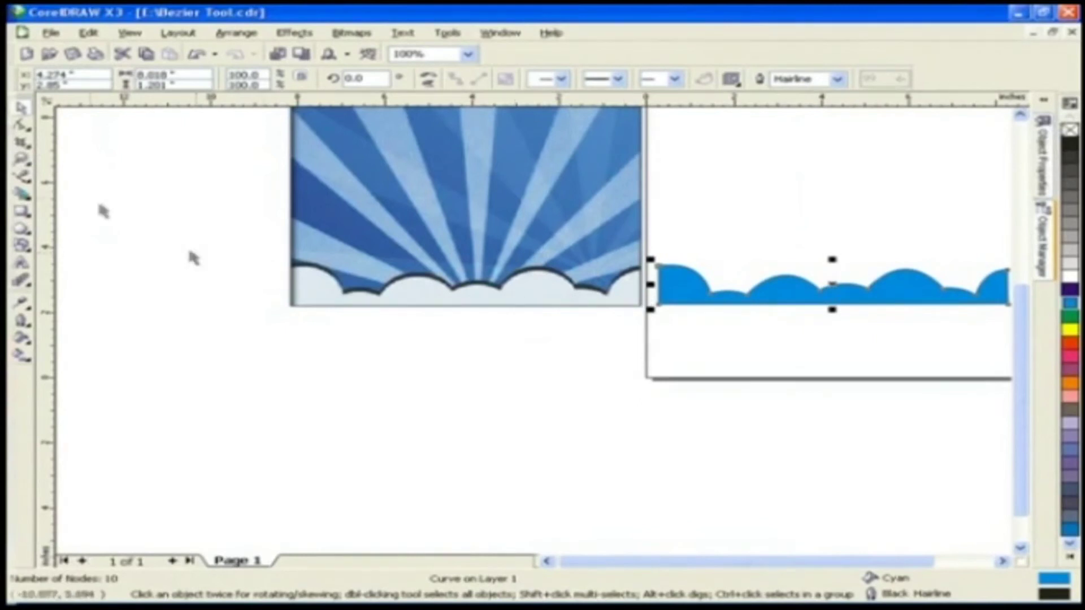
With the Shape tool, select all the cyan cloud's nodes using Freehand selection mode
{"action": "left_click", "coordinate": [22, 179]}
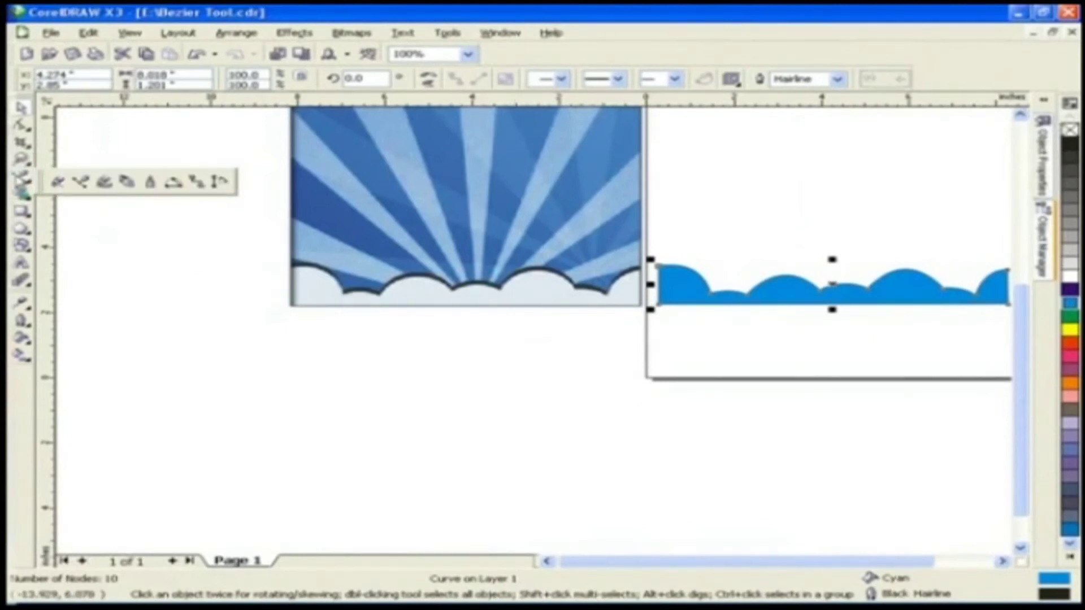
{"action": "left_click", "coordinate": [81, 181]}
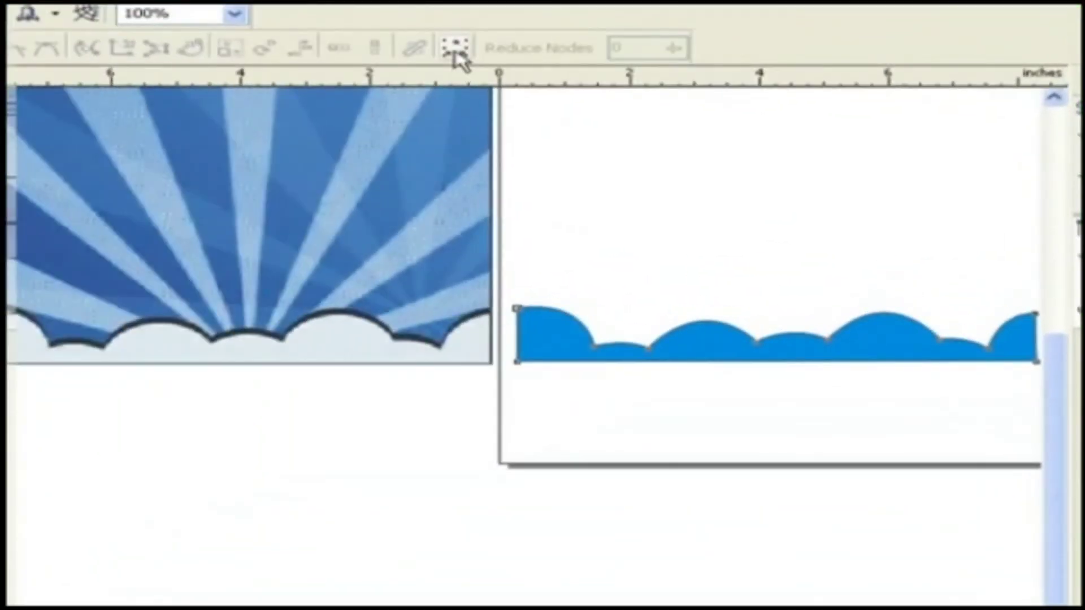
{"action": "left_click", "coordinate": [456, 50]}
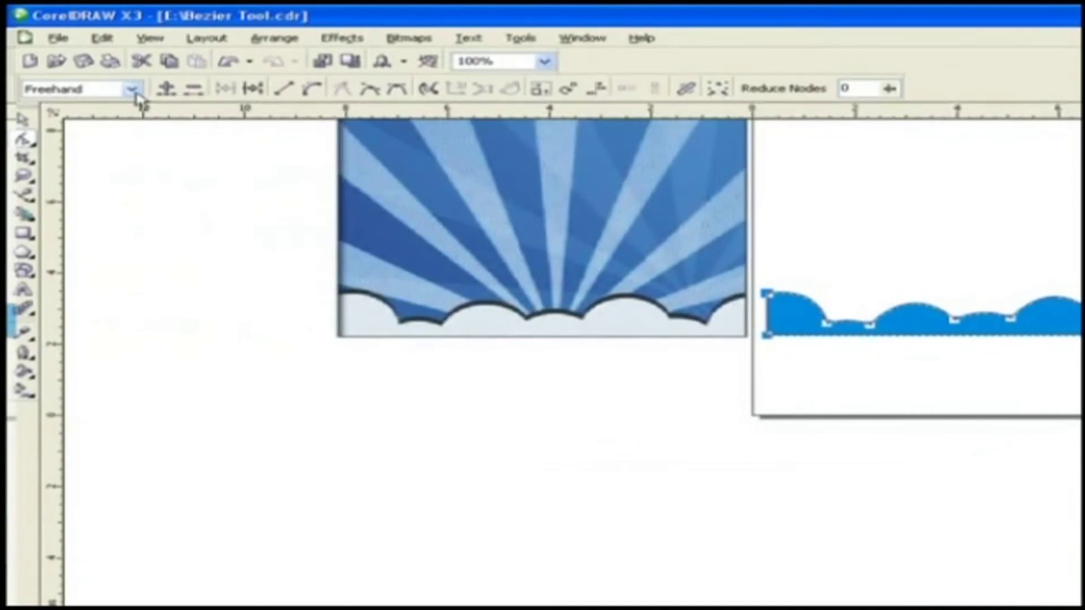
{"action": "left_click", "coordinate": [136, 96]}
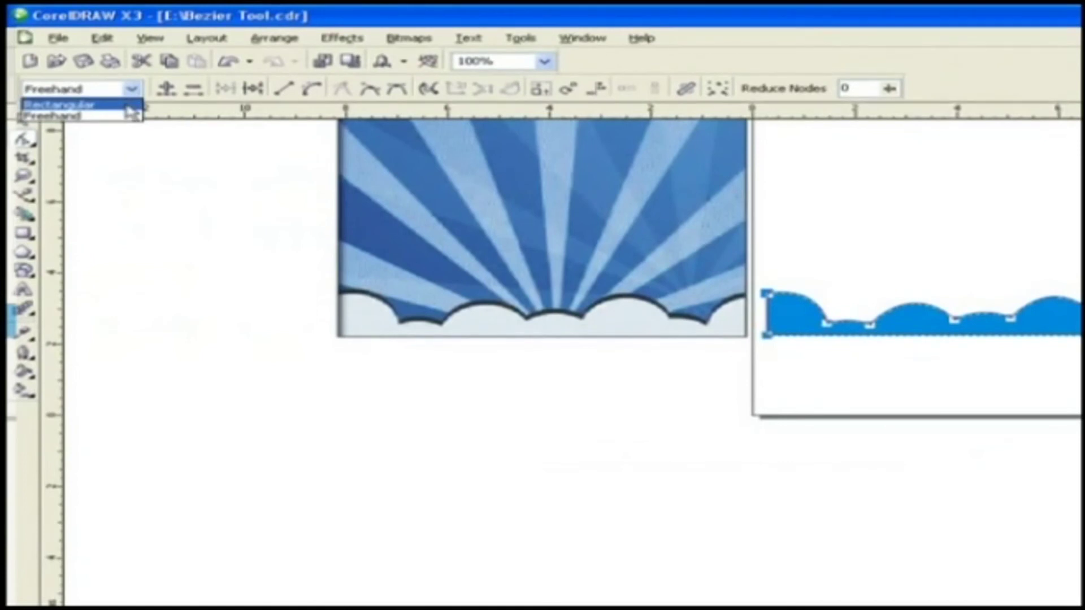
{"action": "left_click", "coordinate": [121, 117]}
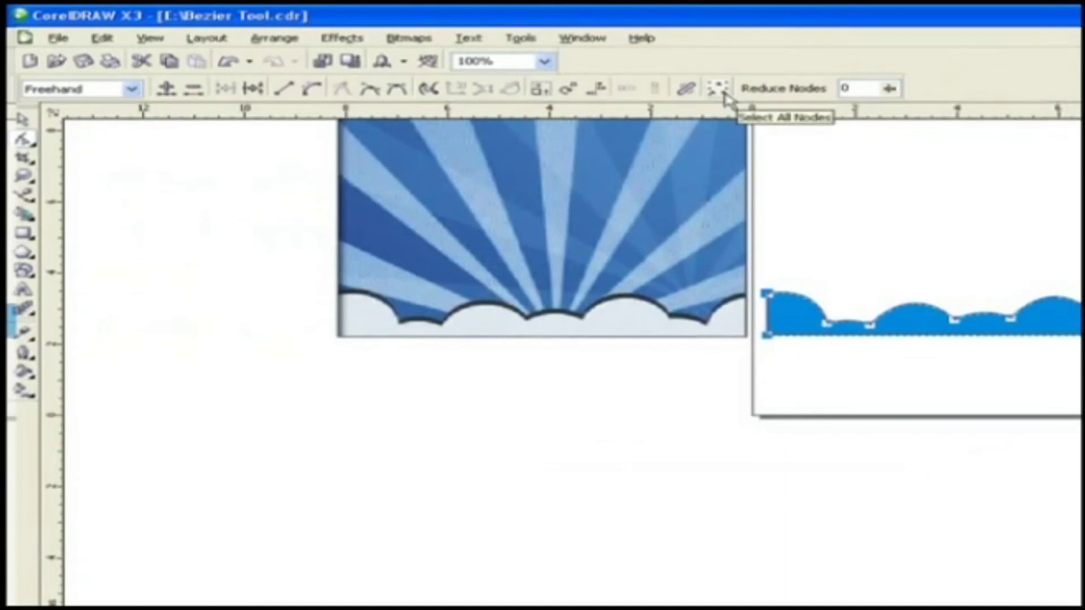
{"action": "left_click", "coordinate": [724, 95]}
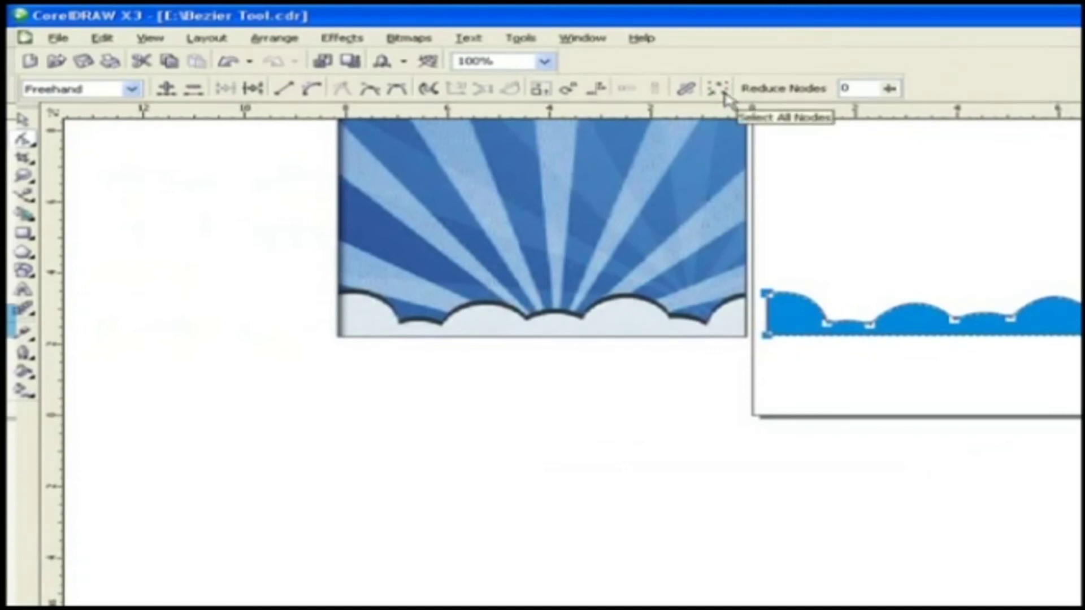